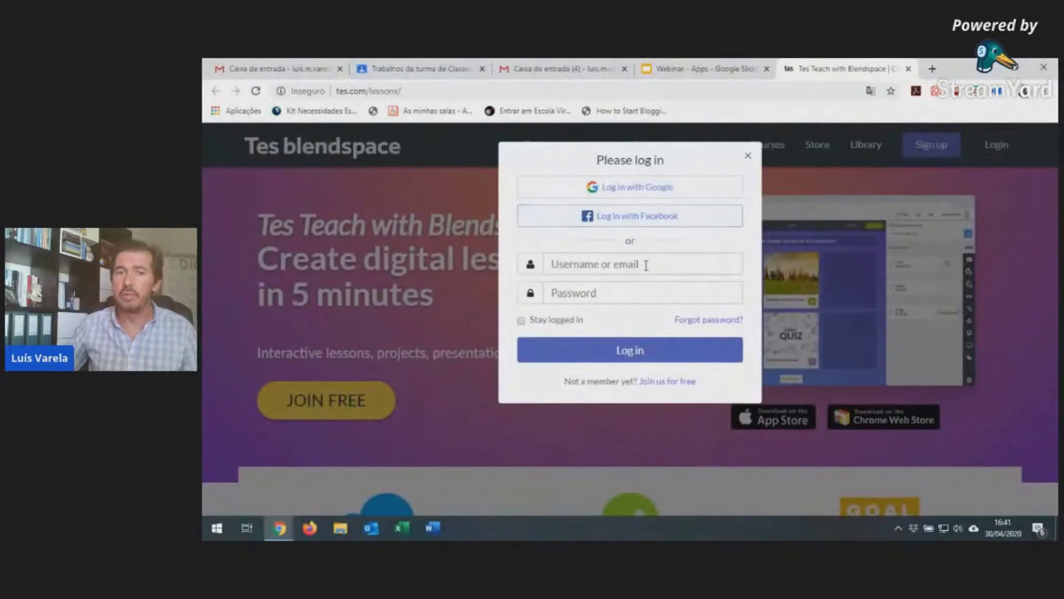
# - Log in to Blendspace with the school Google account and open the UM TESTE lesson
pyautogui.click(656, 197)
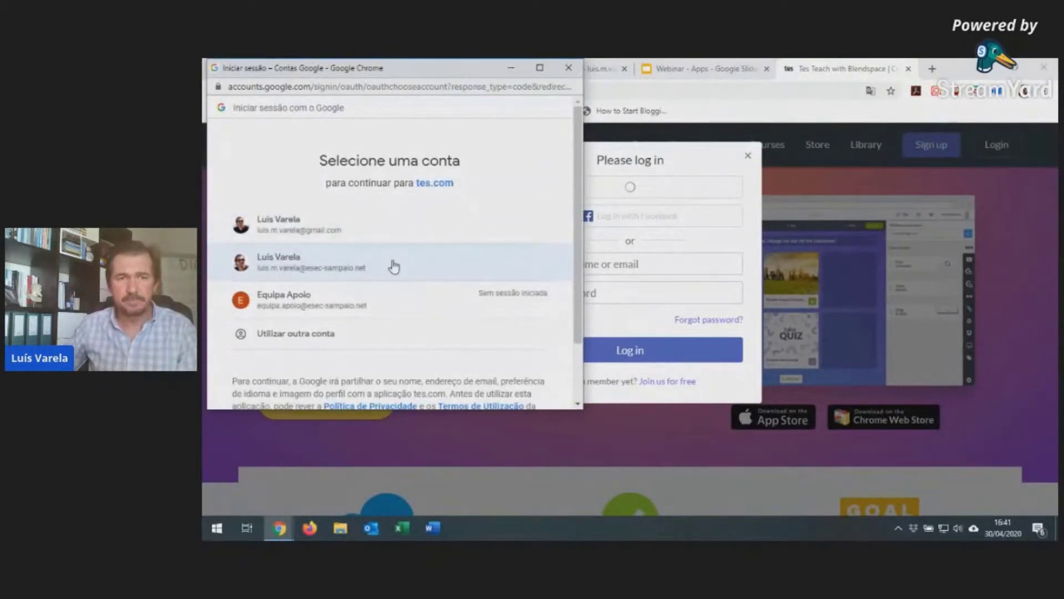
pyautogui.click(353, 267)
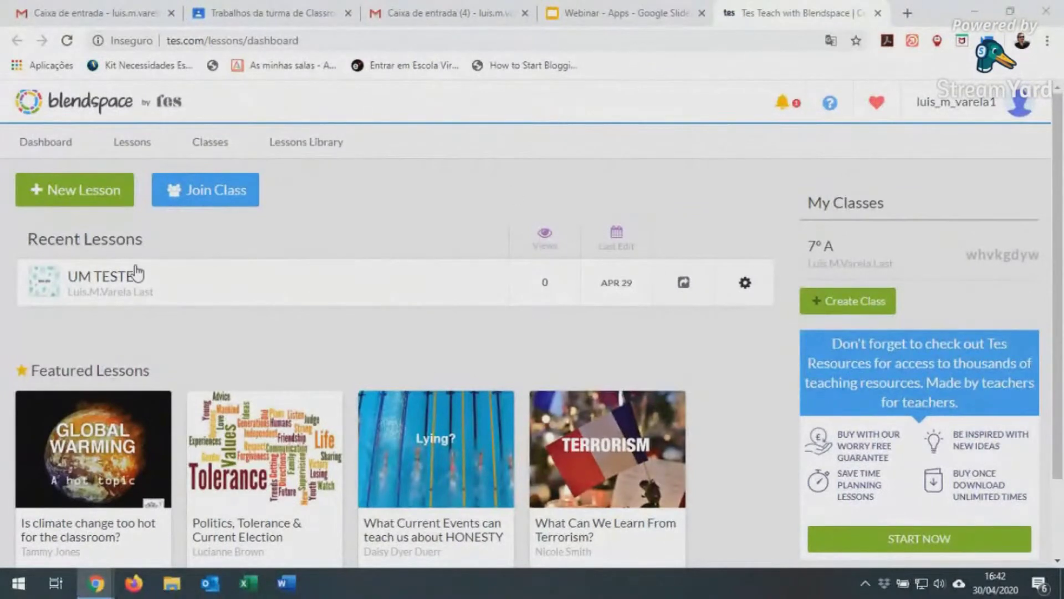
pyautogui.click(113, 287)
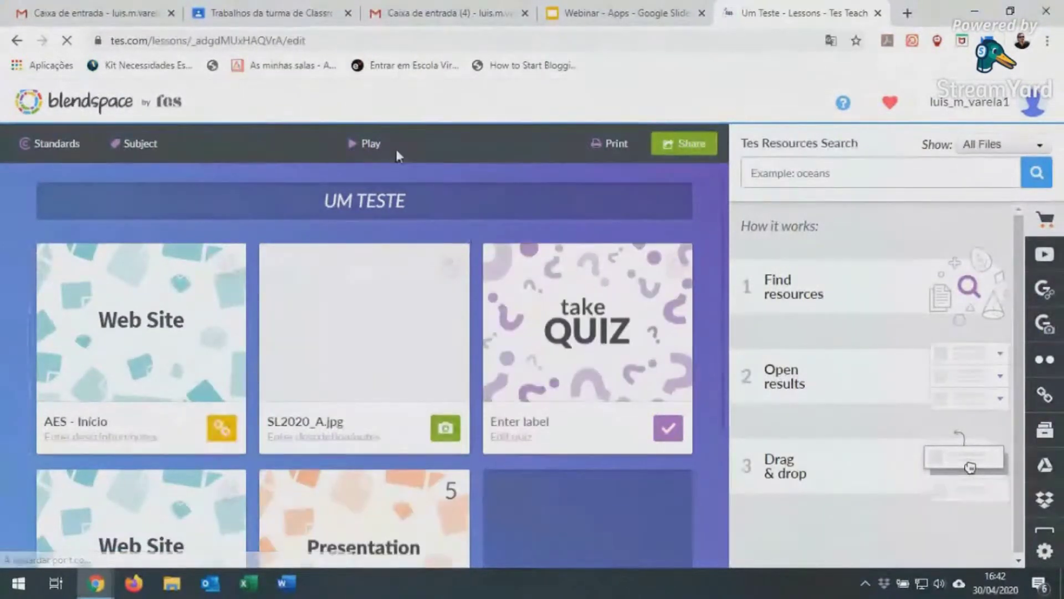
# - Play the lesson, hide the discussion area and look through the AES - Início website in full screen
pyautogui.click(364, 147)
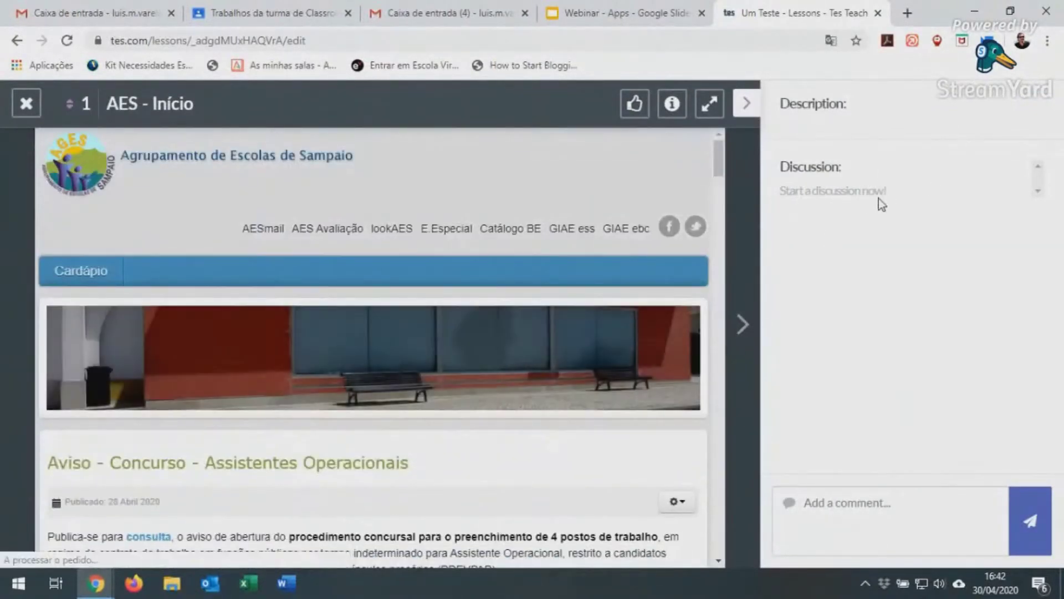
pyautogui.click(746, 106)
pyautogui.click(1011, 108)
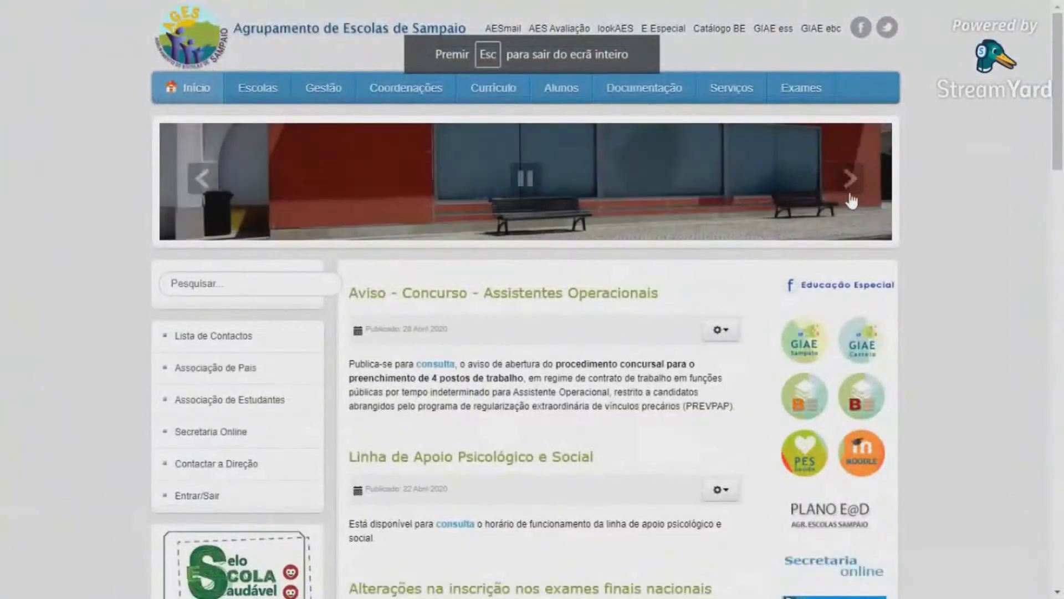
pyautogui.scroll(-8, 640, 294)
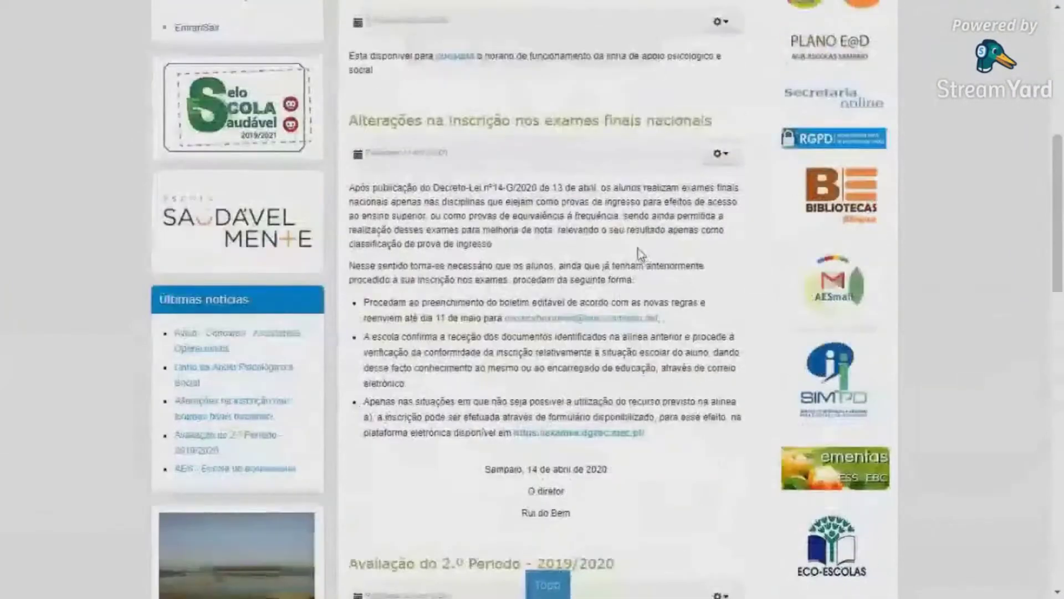
pyautogui.scroll(8, 637, 254)
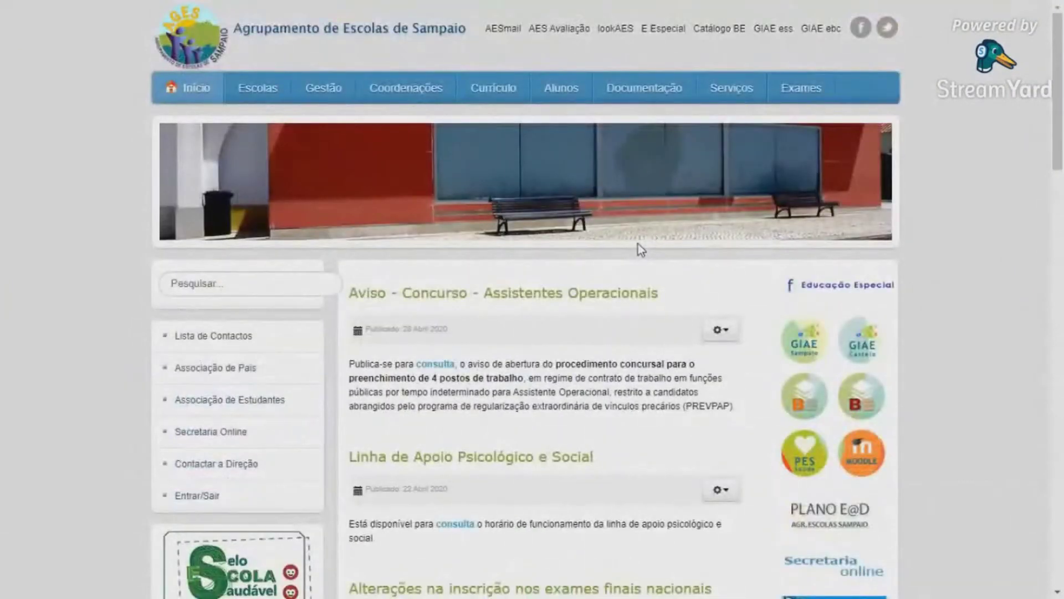
pyautogui.scroll(-14, 639, 250)
pyautogui.scroll(14, 643, 269)
pyautogui.press('Escape')
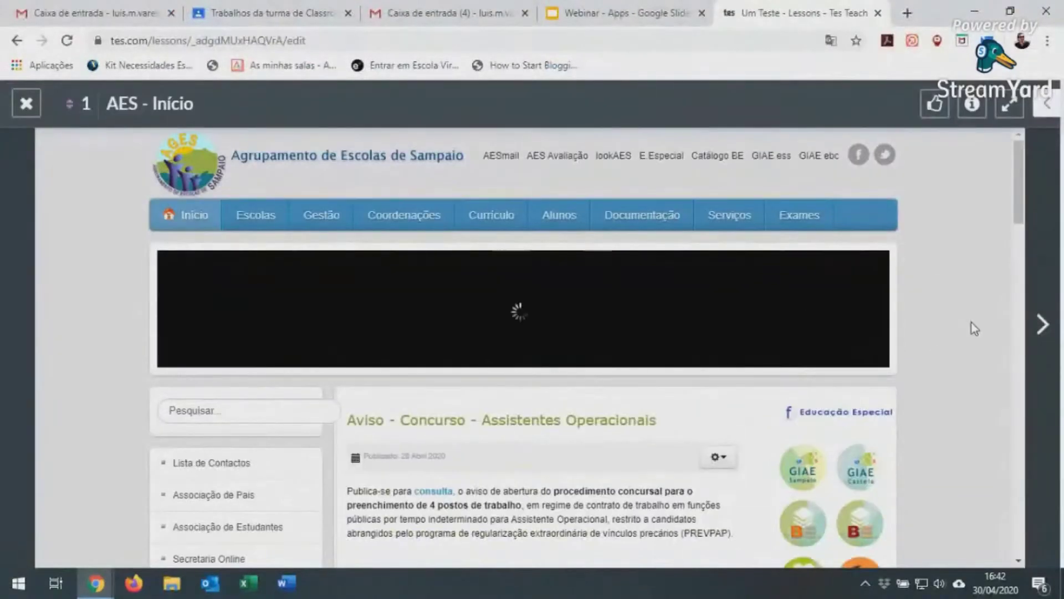
# - View the SL2020_A.jpg image with its description and discussion area shown, and leave the lesson playback
pyautogui.click(1042, 323)
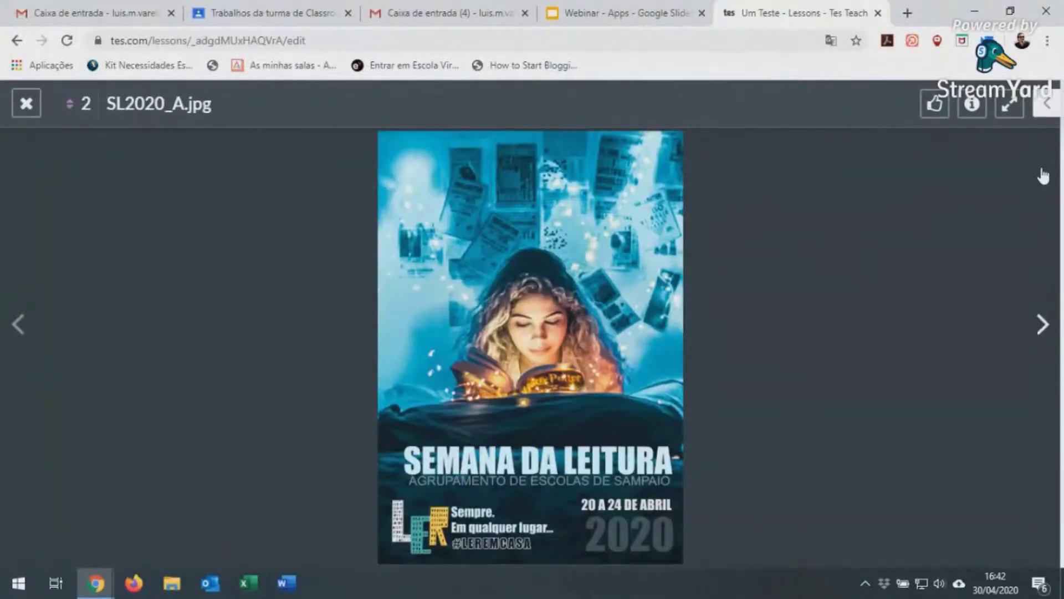
pyautogui.click(1047, 106)
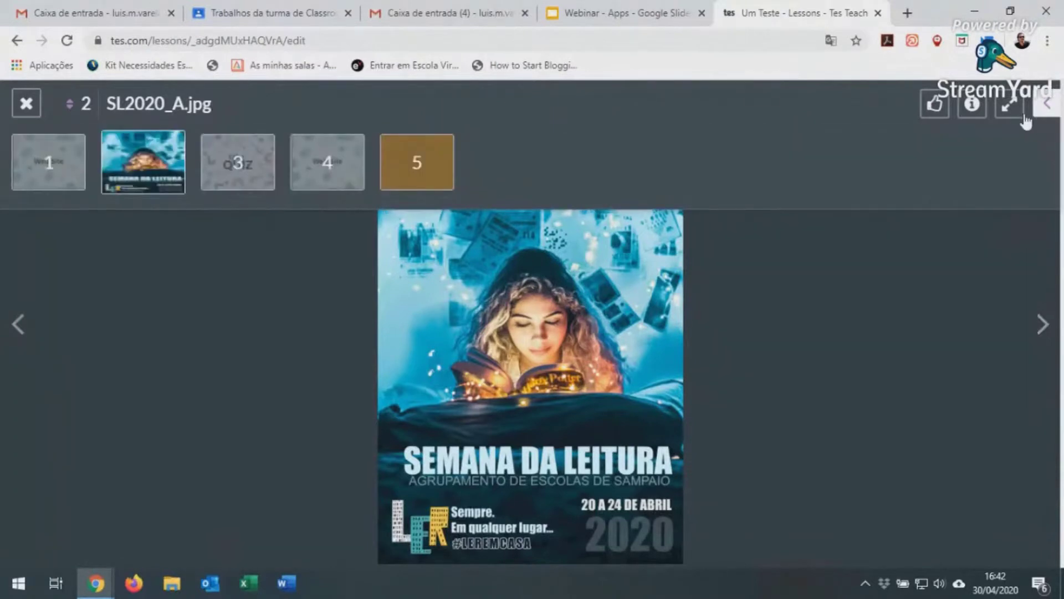
pyautogui.click(1047, 104)
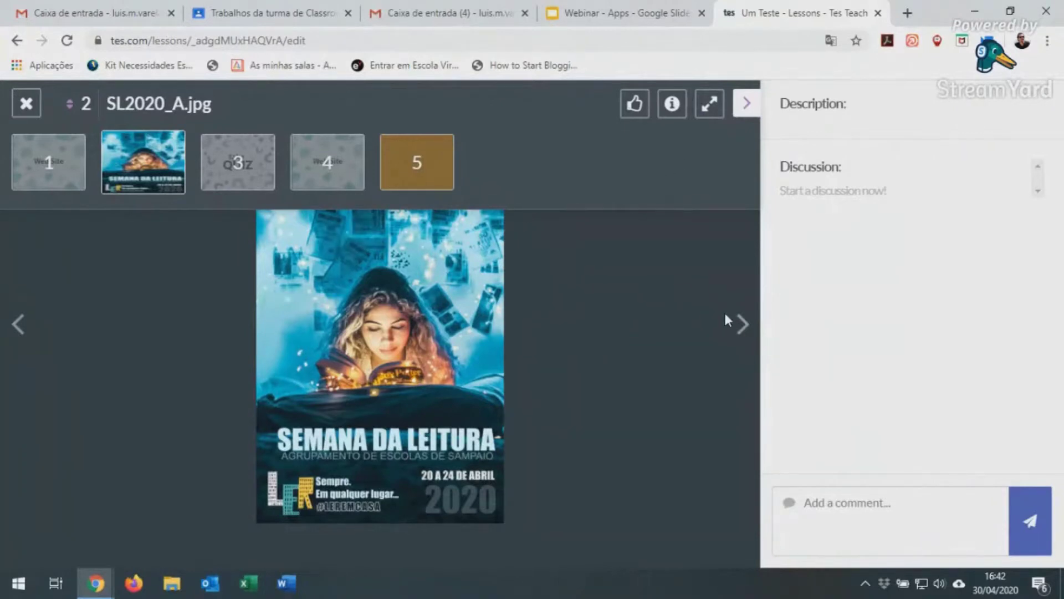
pyautogui.click(743, 322)
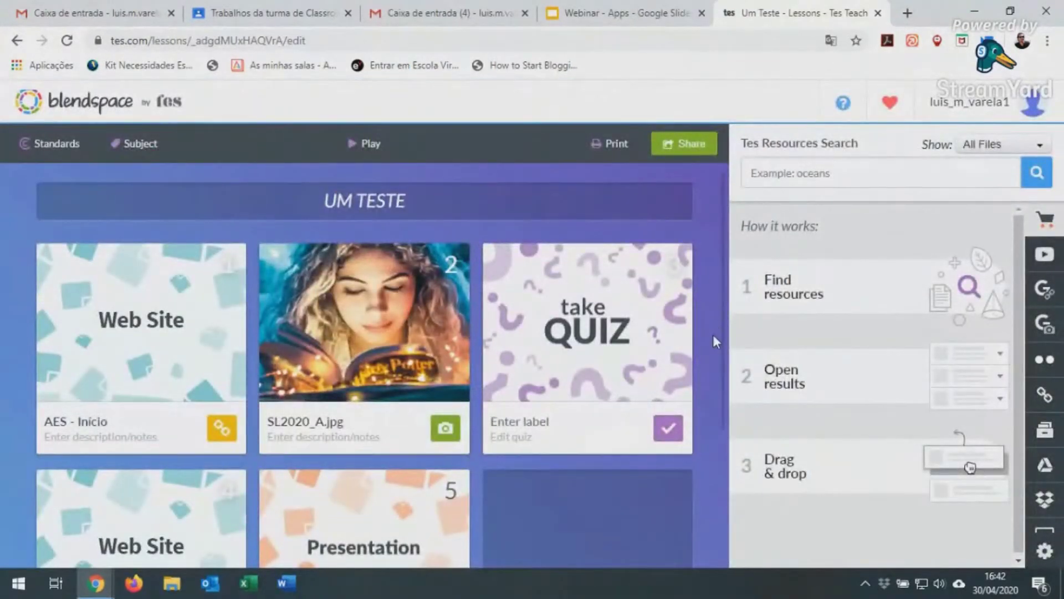
# - Play the lesson again, go to the quiz and choose answer aaa for Pergunta 1
pyautogui.click(363, 144)
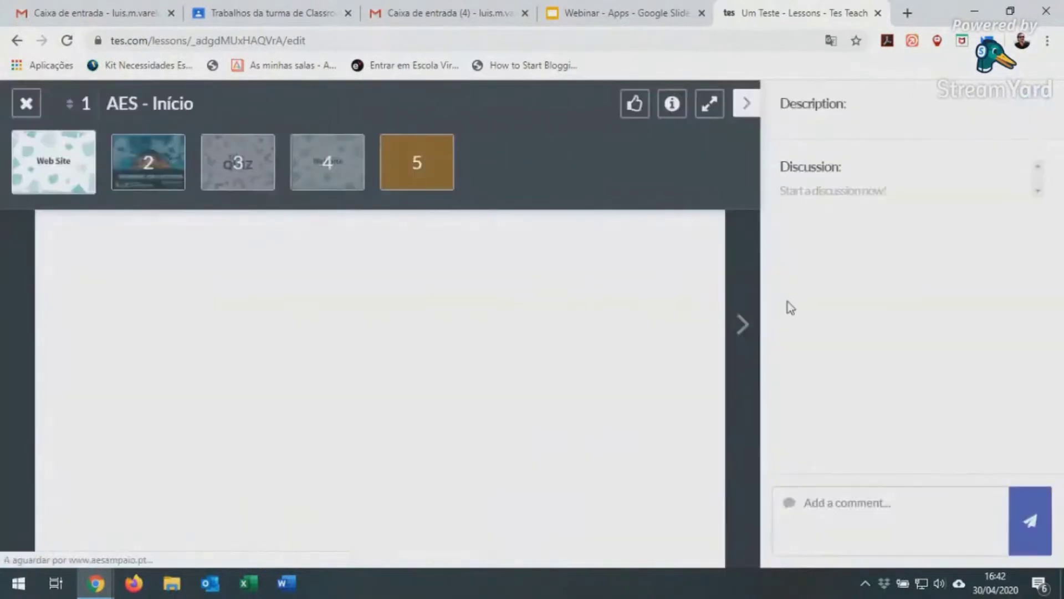
pyautogui.click(744, 324)
pyautogui.click(743, 324)
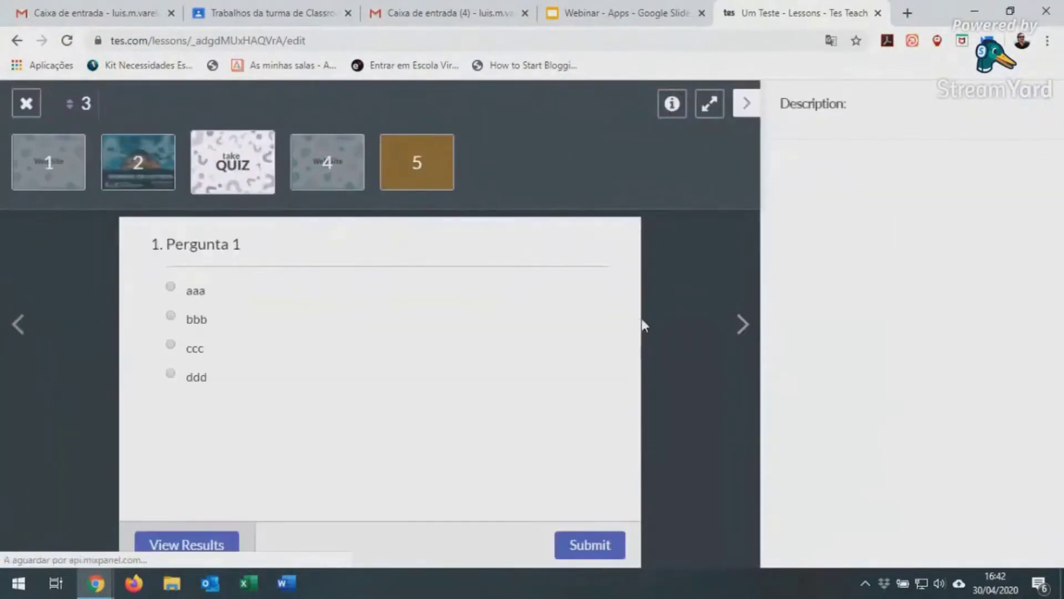
pyautogui.click(743, 324)
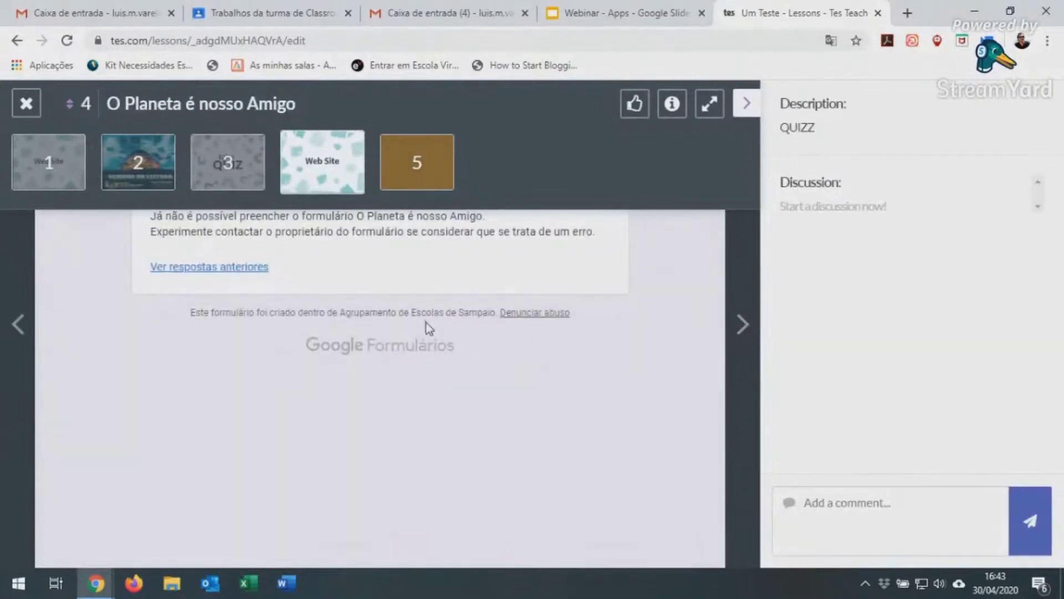
pyautogui.click(239, 165)
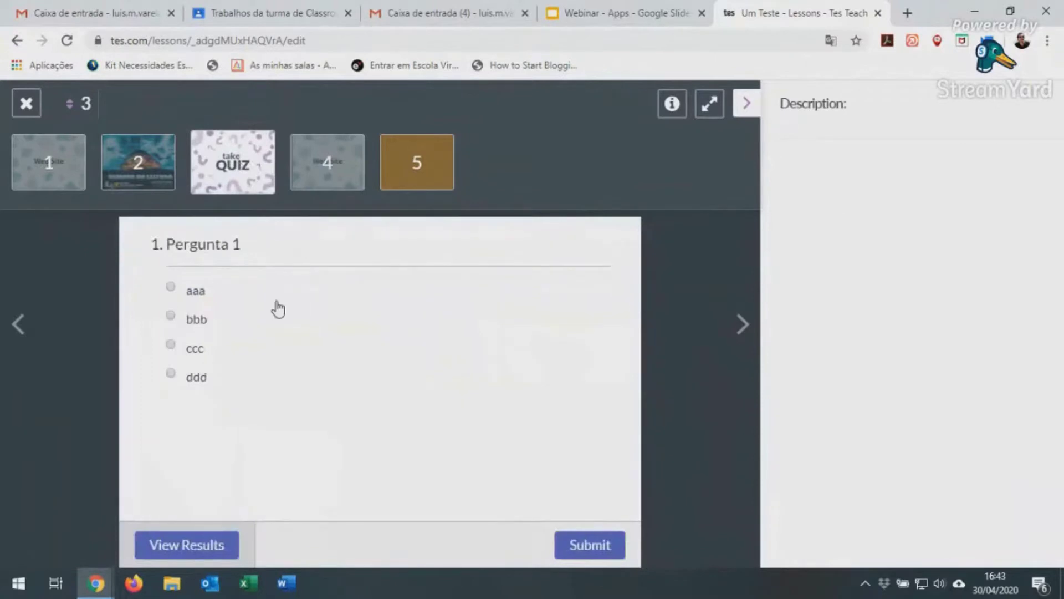
pyautogui.click(170, 287)
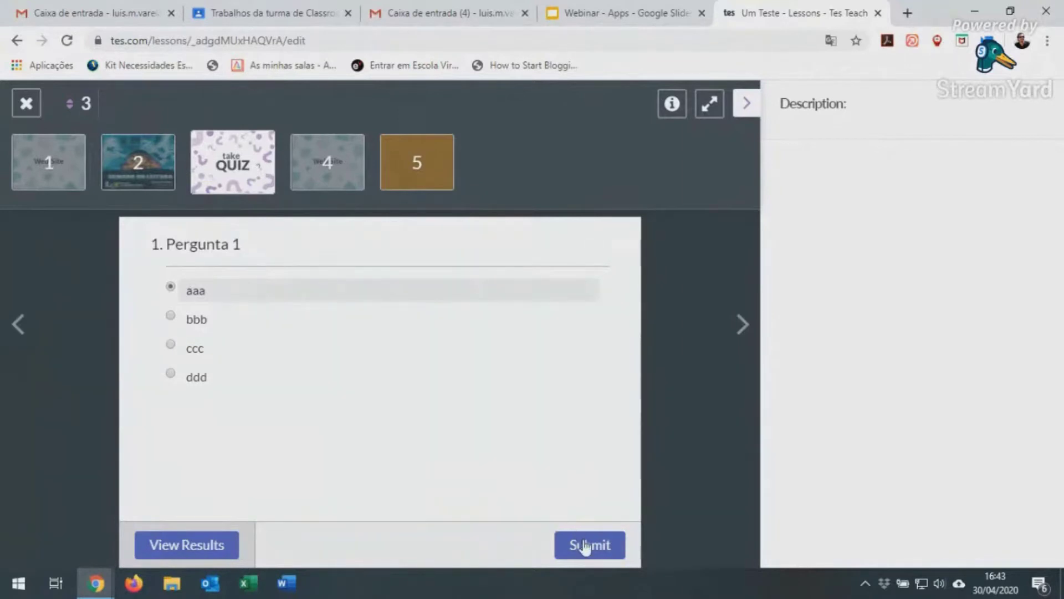
# - View the embedded O Planeta é nosso Amigo form and check its previous responses, closing the responses page
pyautogui.click(329, 177)
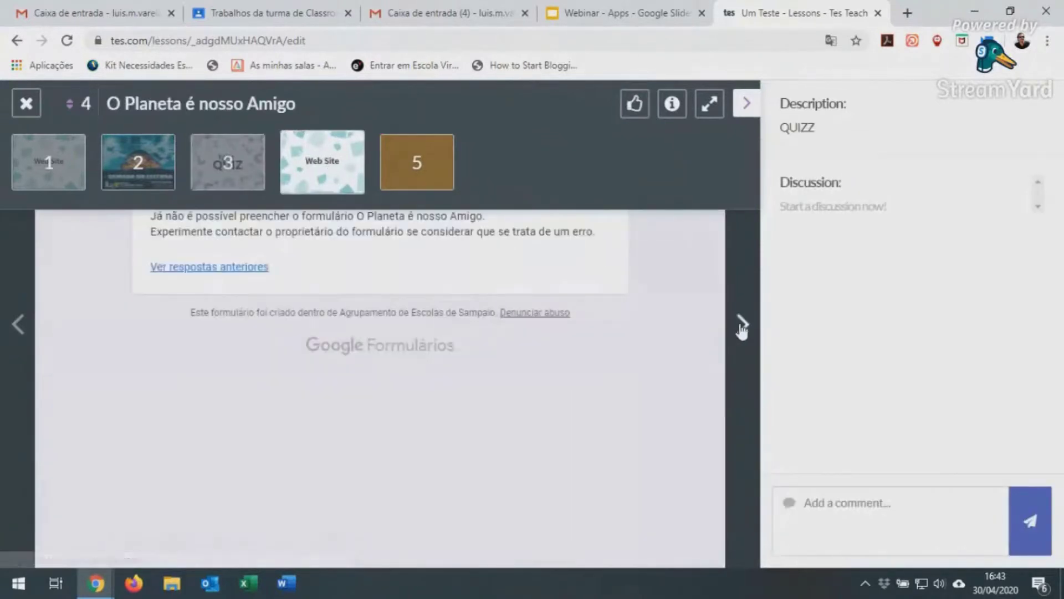
pyautogui.click(743, 324)
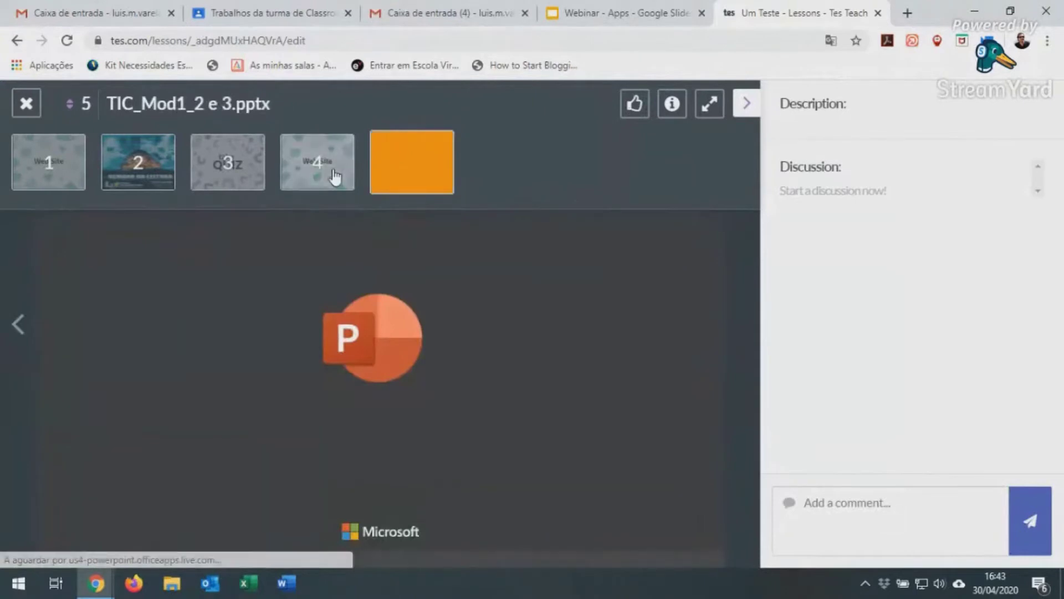
pyautogui.click(334, 176)
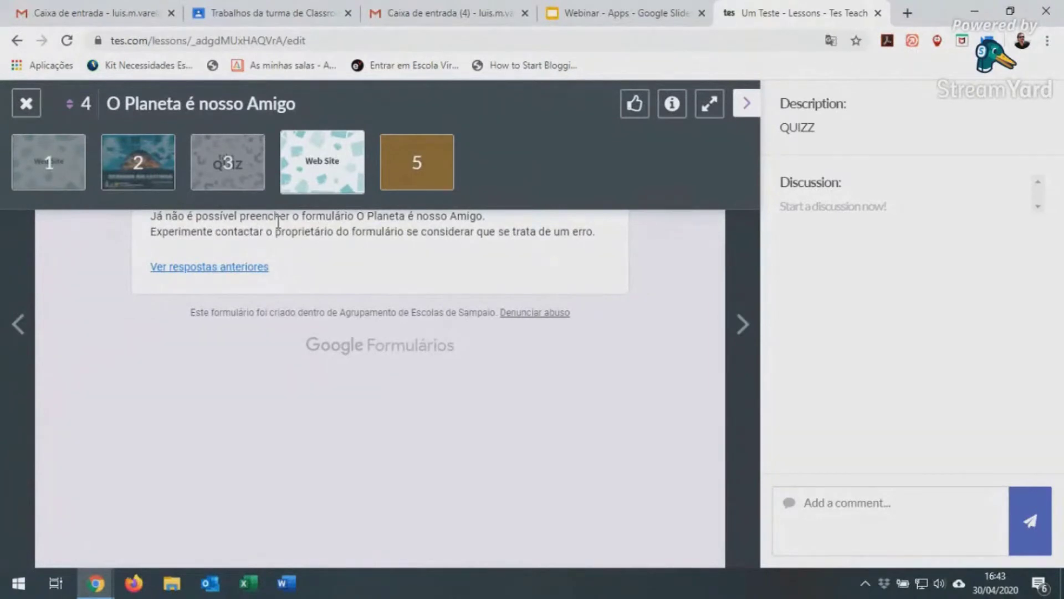
pyautogui.click(228, 269)
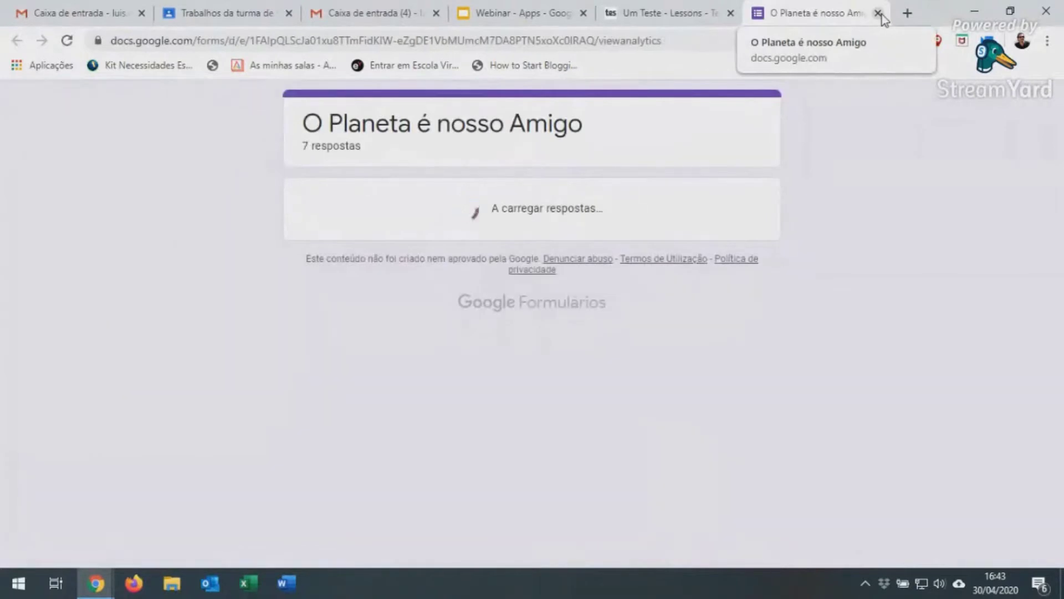
pyautogui.click(879, 14)
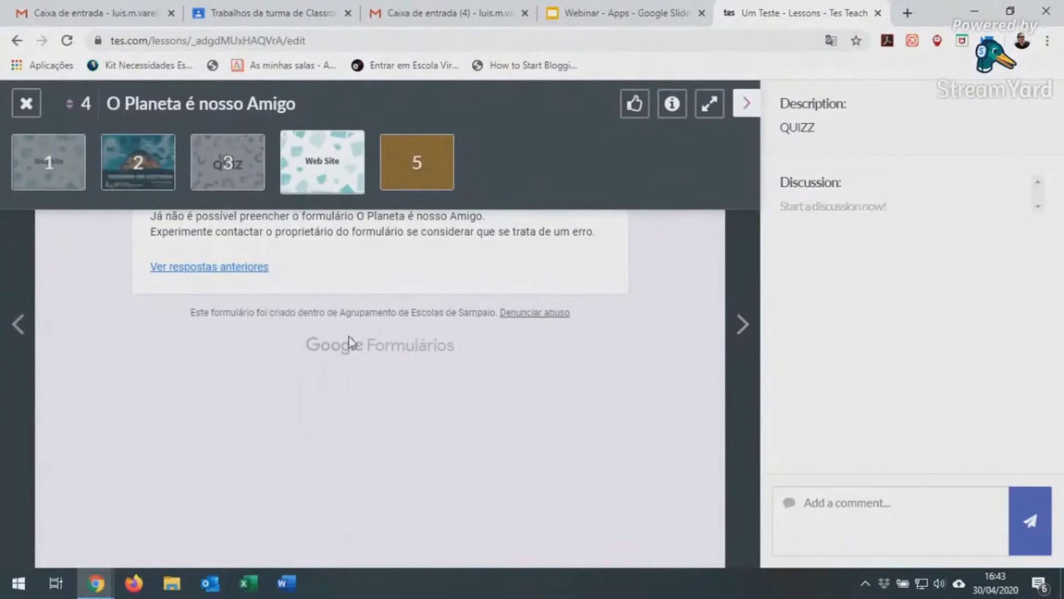
# - View the TIC_Mod1_2 e 3.pptx presentation in full screen up to slide 4 and close the lesson playback
pyautogui.click(417, 162)
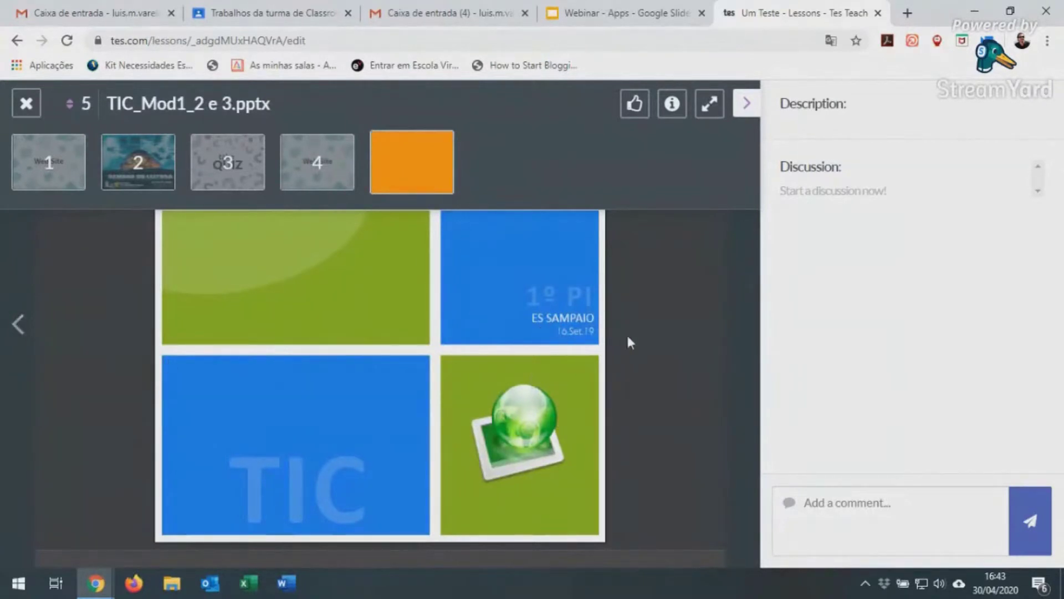
pyautogui.click(746, 114)
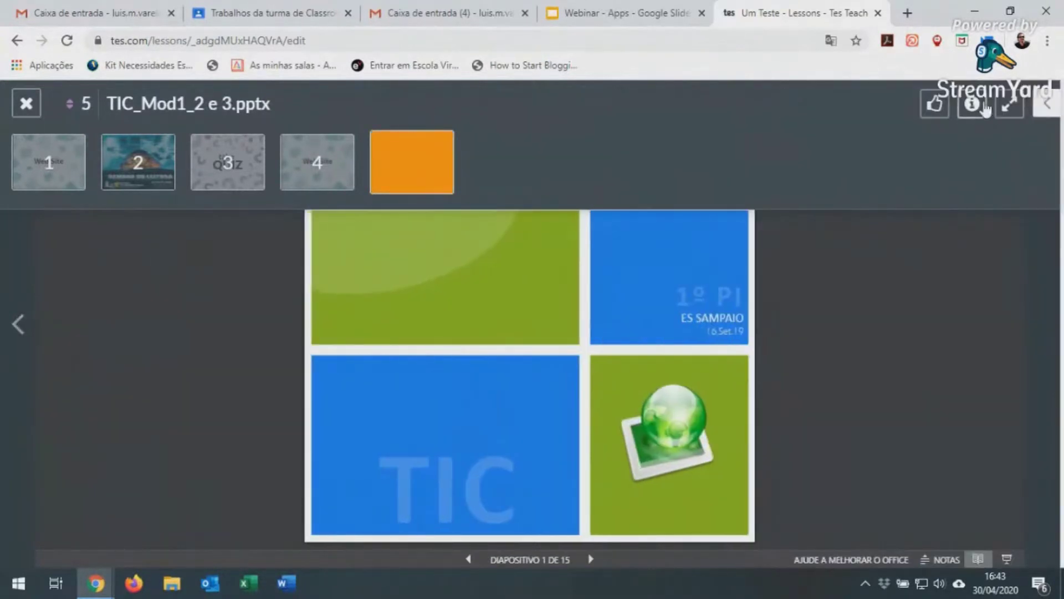
pyautogui.click(1009, 105)
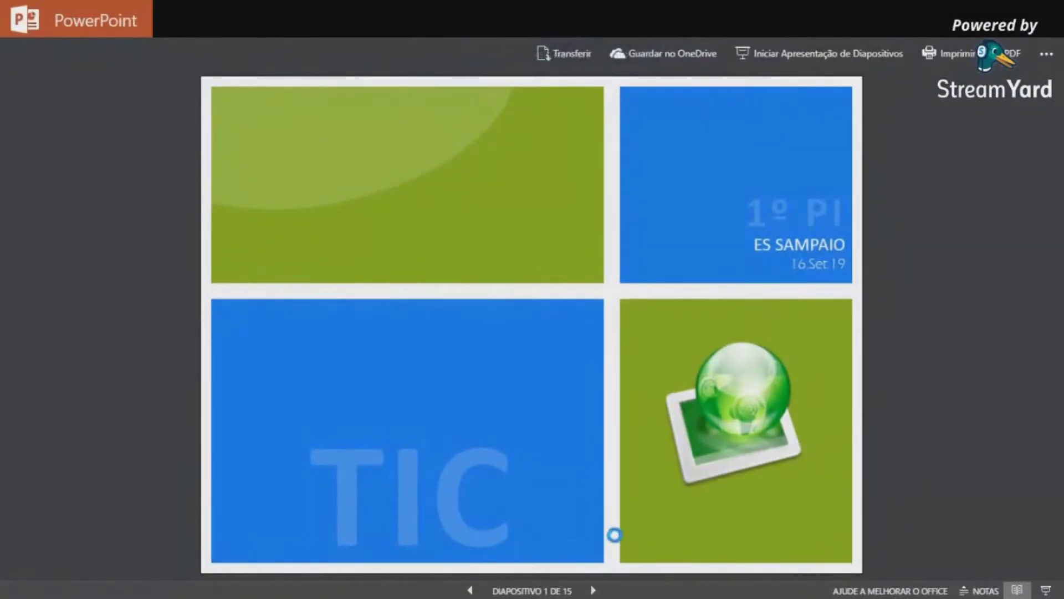
pyautogui.doubleClick(593, 590)
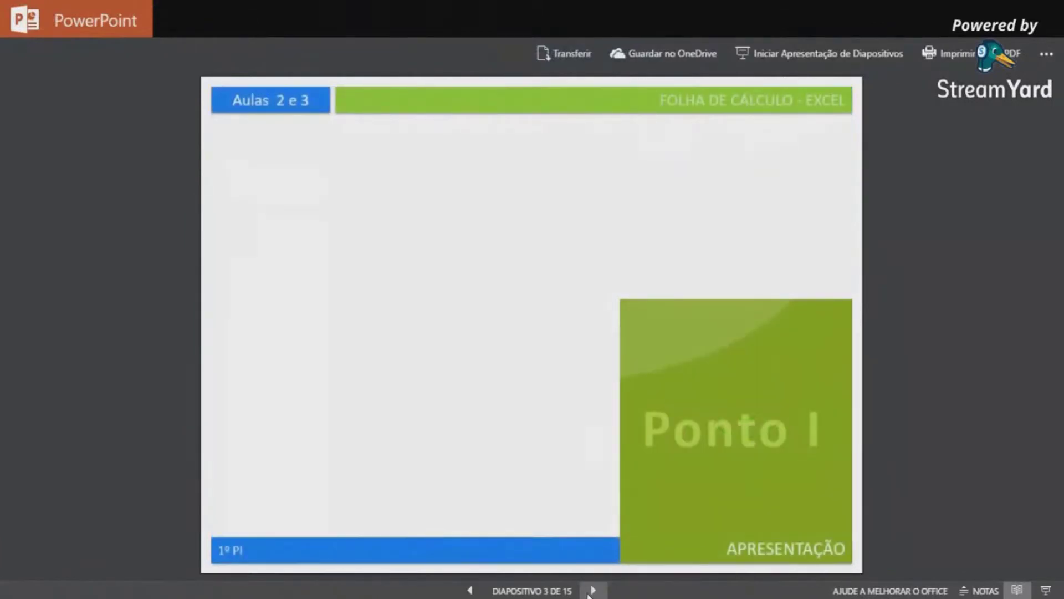
pyautogui.click(591, 591)
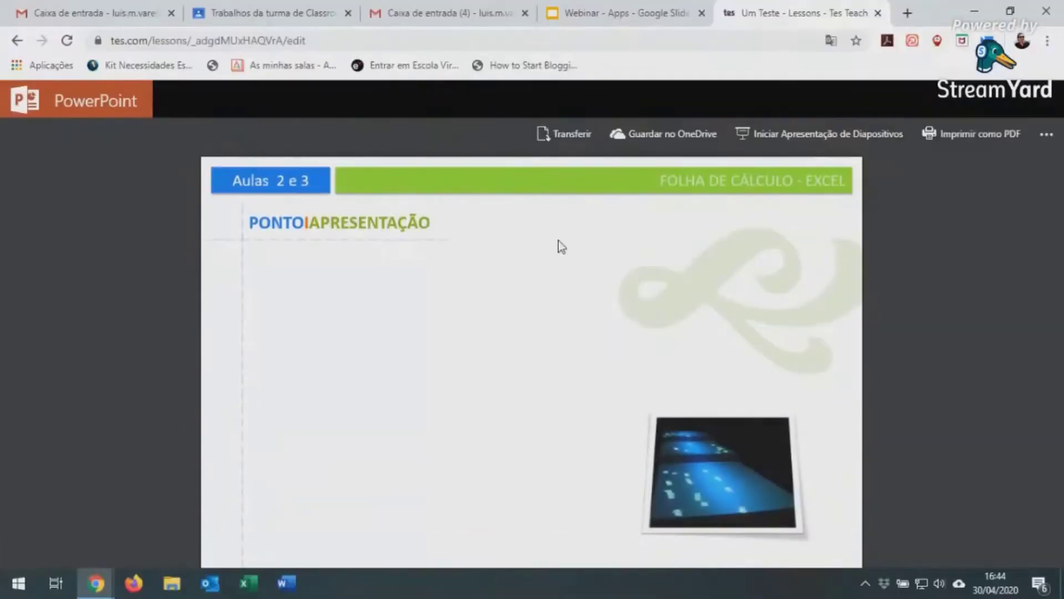
pyautogui.click(1045, 111)
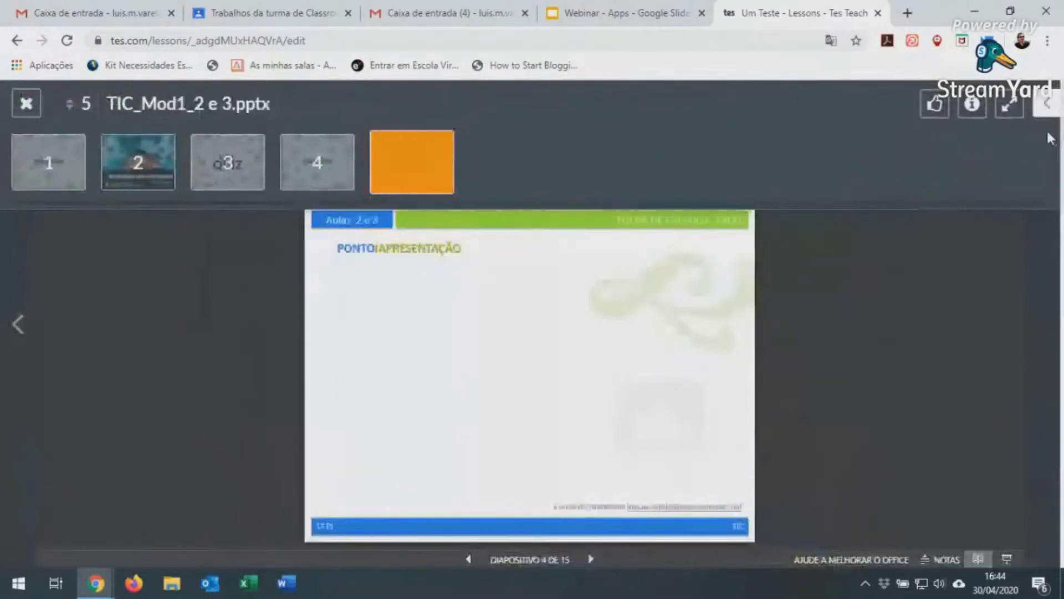
pyautogui.click(1046, 111)
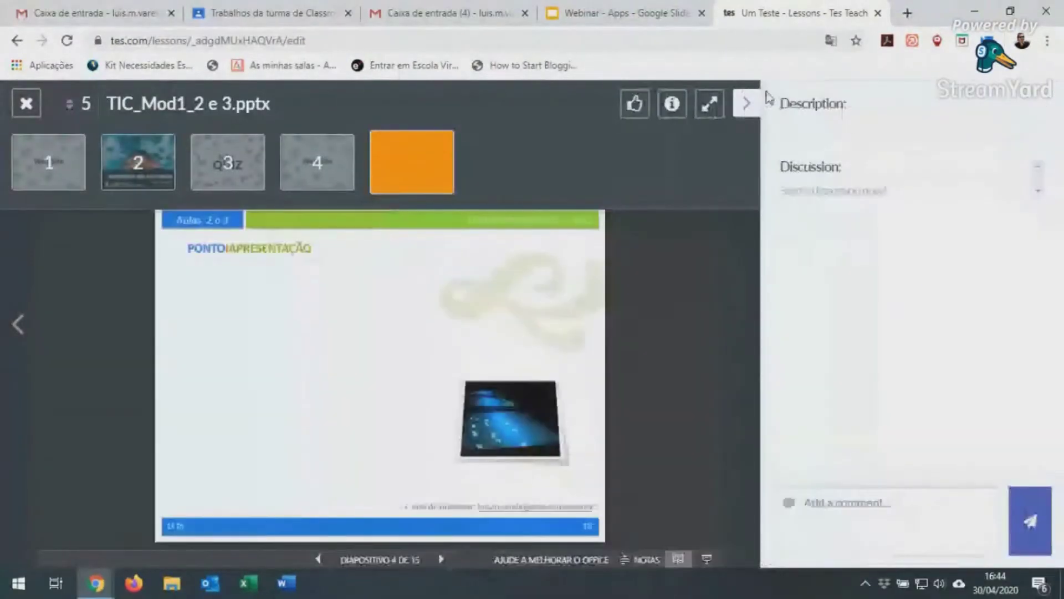
pyautogui.click(26, 104)
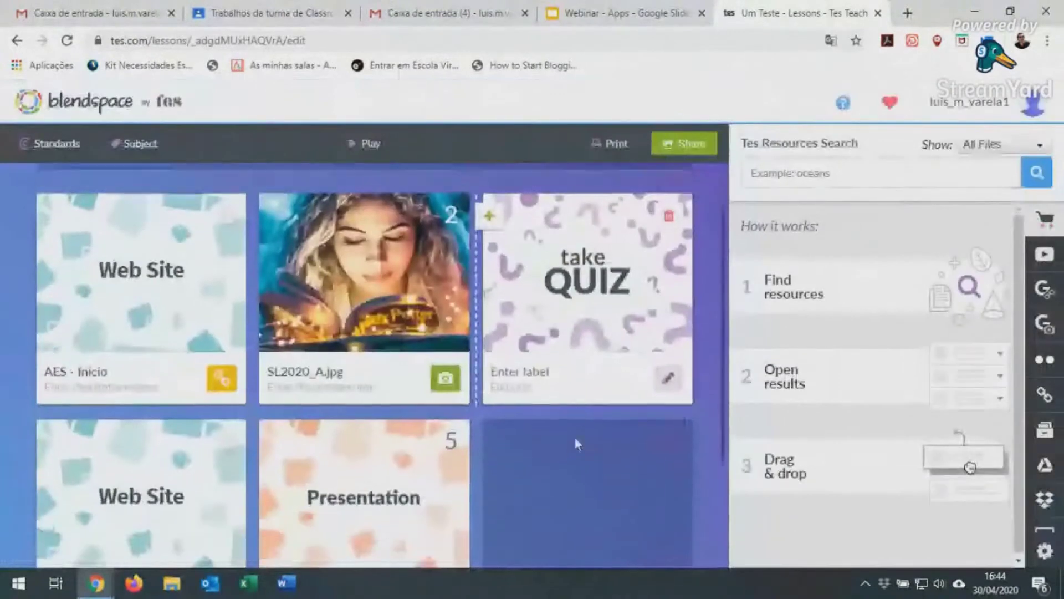
# - Delete the TIC_Mod1_2 e 3.pptx presentation and the O Planeta é nosso Amigo website from the lesson
pyautogui.scroll(-1, 574, 436)
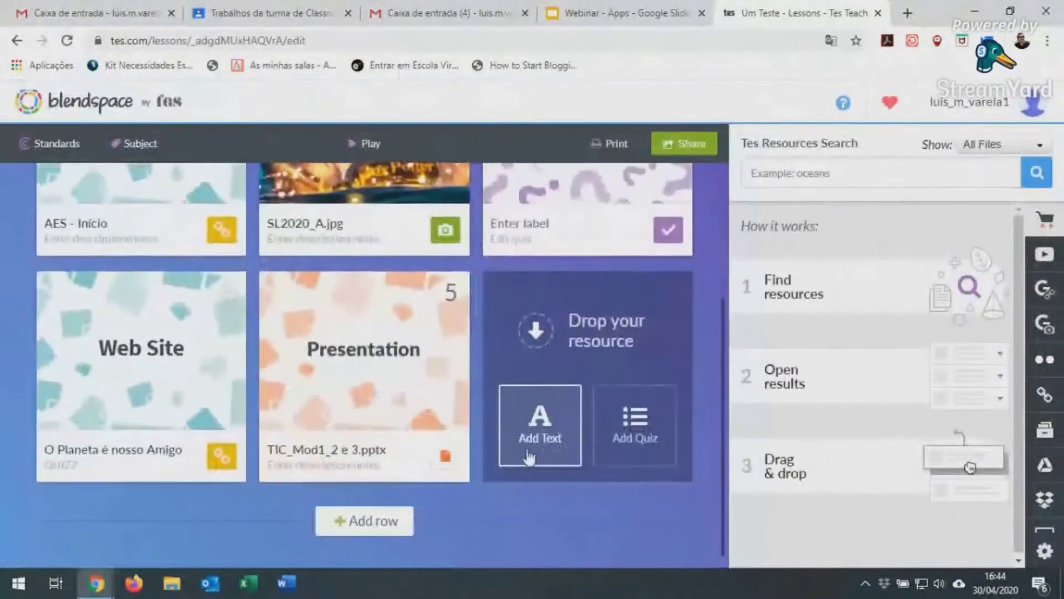
pyautogui.click(439, 297)
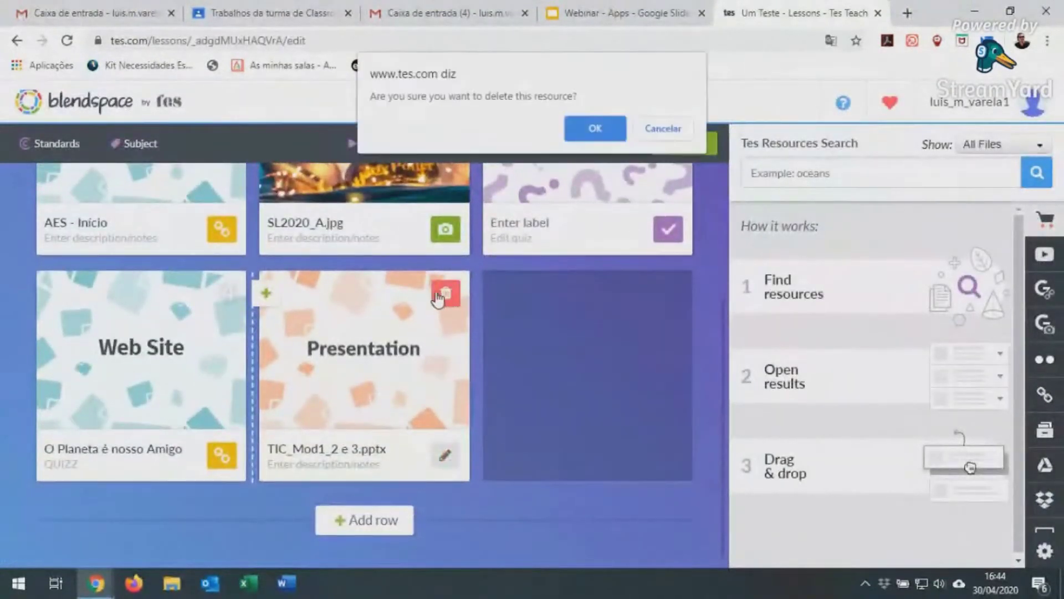
pyautogui.click(592, 135)
pyautogui.click(222, 294)
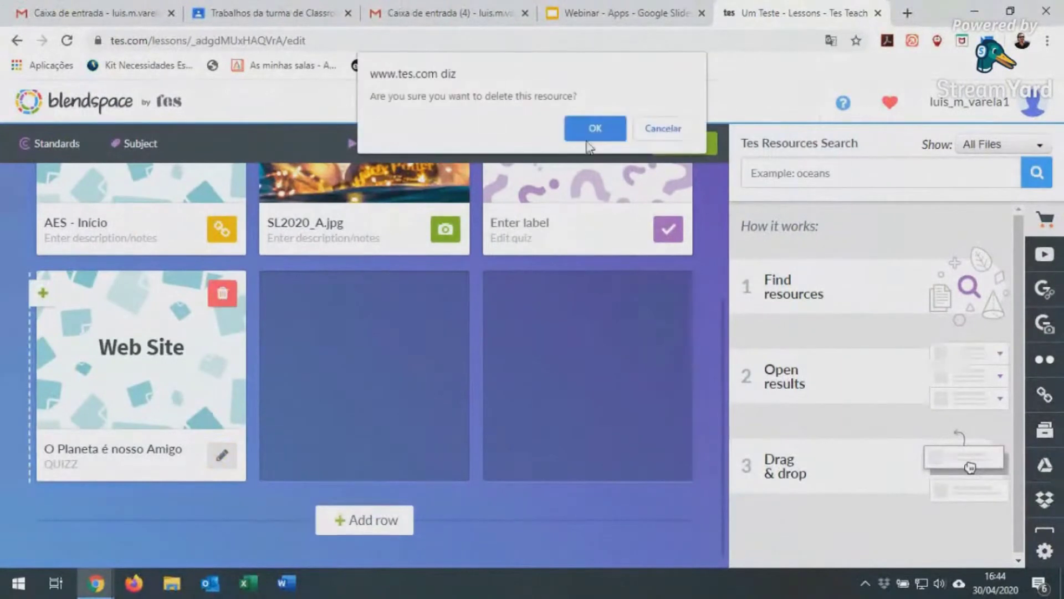
pyautogui.click(595, 127)
# - Delete the quiz from the lesson and confirm its removal
pyautogui.scroll(2, 583, 267)
pyautogui.scroll(1, 612, 301)
pyautogui.click(669, 231)
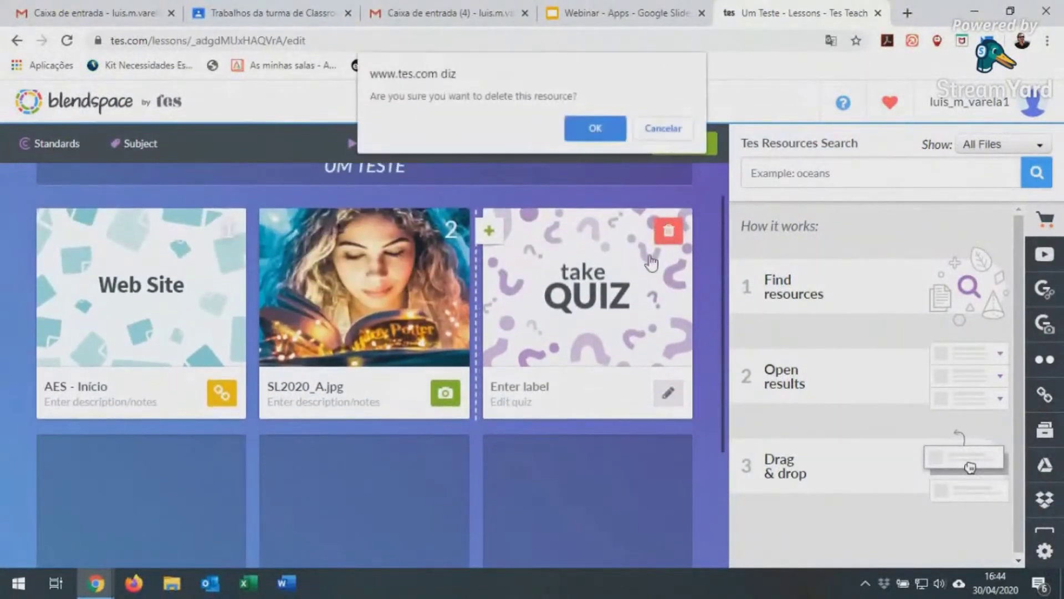
pyautogui.click(597, 132)
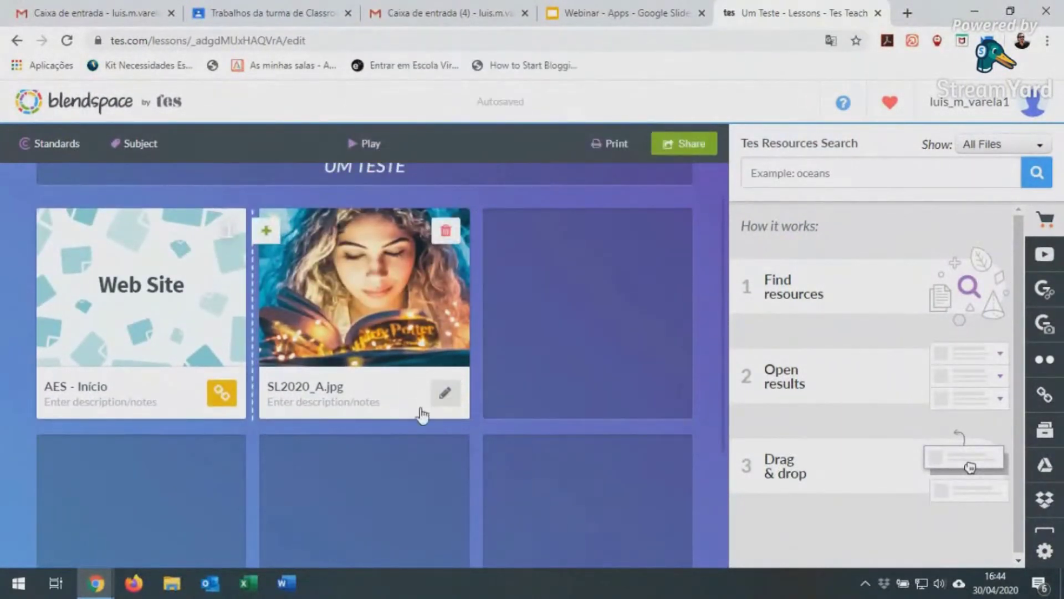
# - Delete the SL2020_A.jpg image and the AES - Início website from the lesson, confirming both removals
pyautogui.click(459, 232)
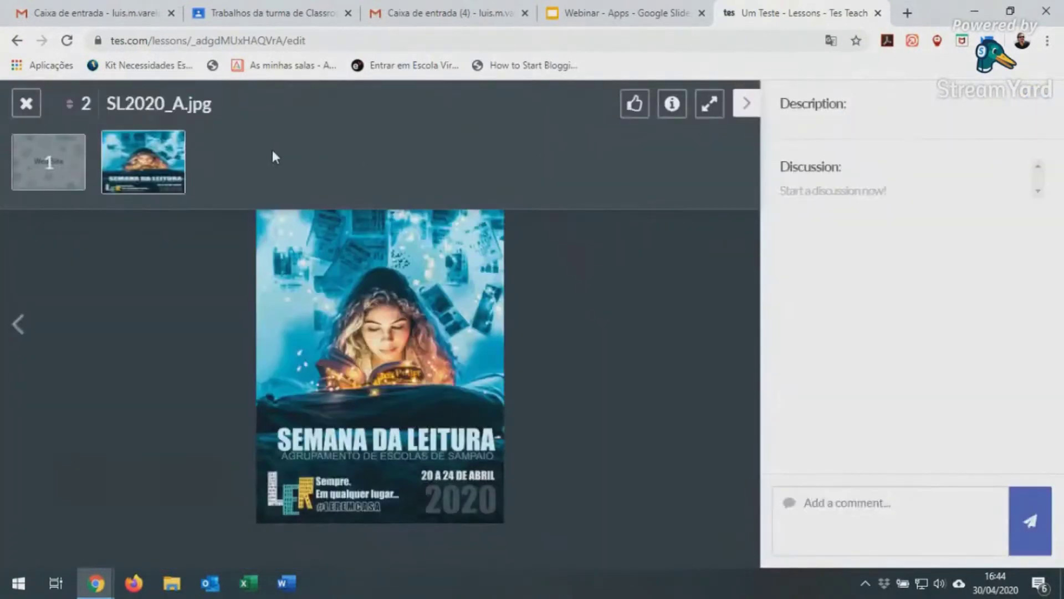
pyautogui.click(26, 103)
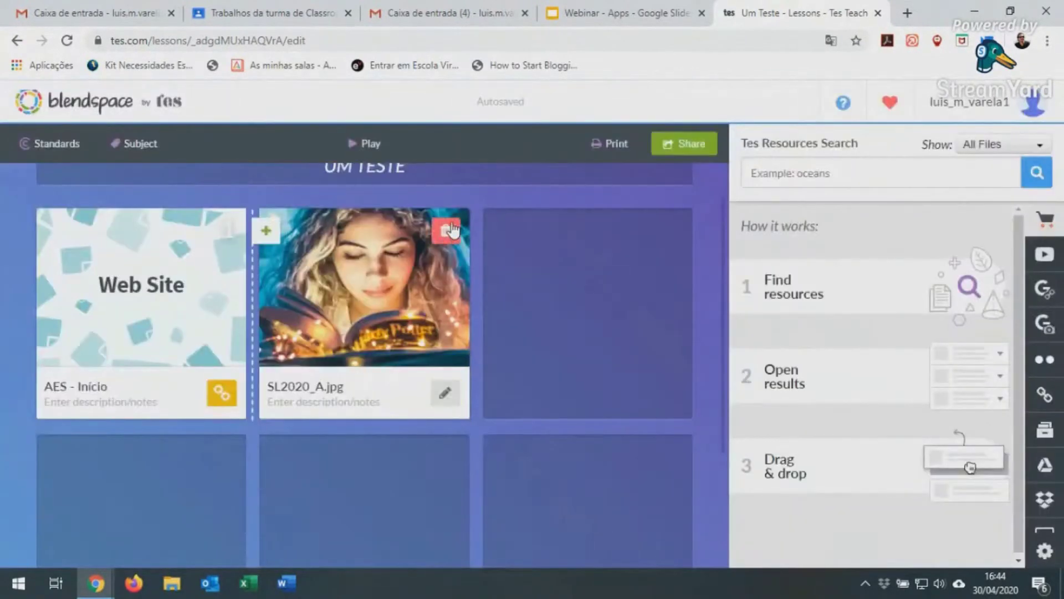
pyautogui.click(445, 231)
pyautogui.click(598, 130)
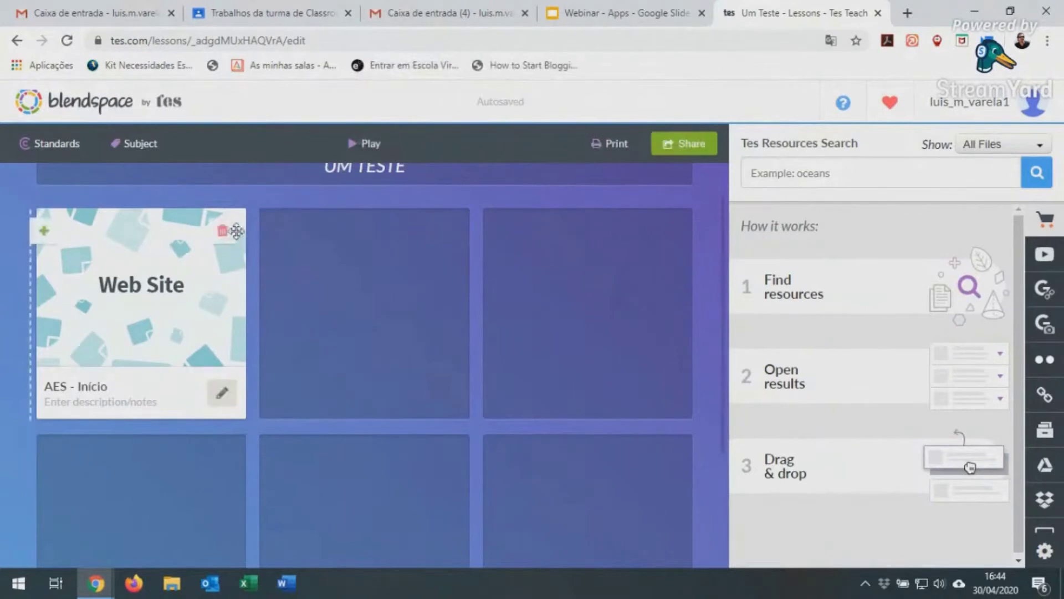
pyautogui.click(222, 233)
pyautogui.click(589, 130)
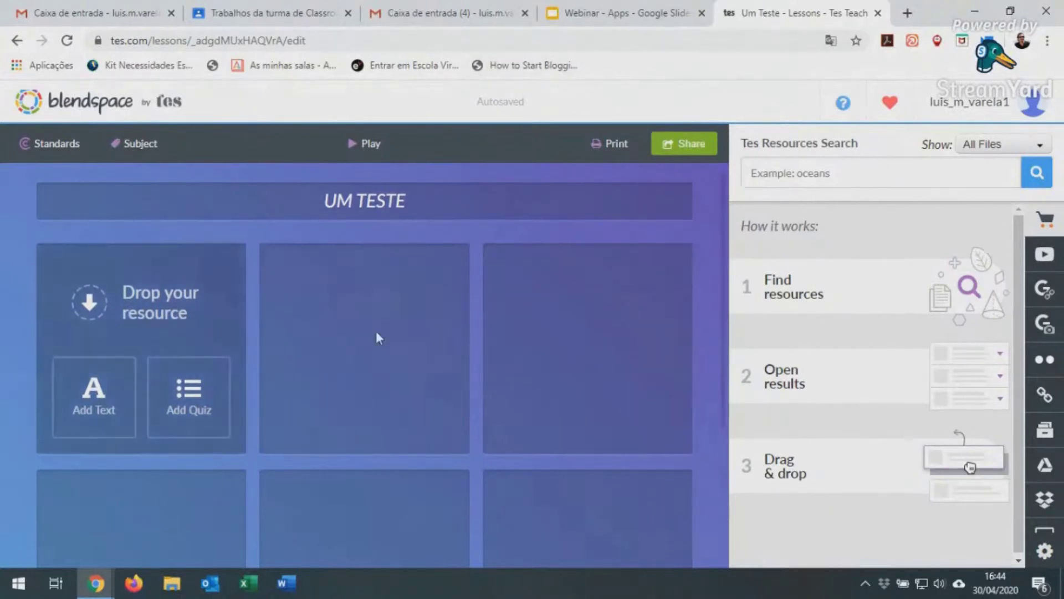
# - Add a blank text resource to the first tile and discard it
pyautogui.scroll(-2, 470, 404)
pyautogui.scroll(2, 159, 259)
pyautogui.scroll(1, 147, 246)
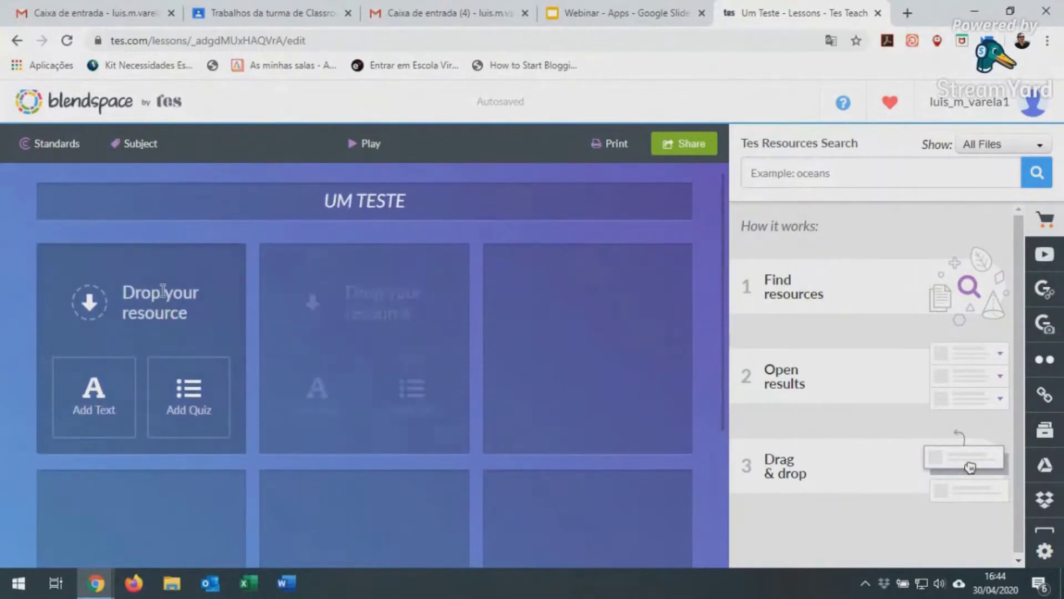
pyautogui.click(101, 396)
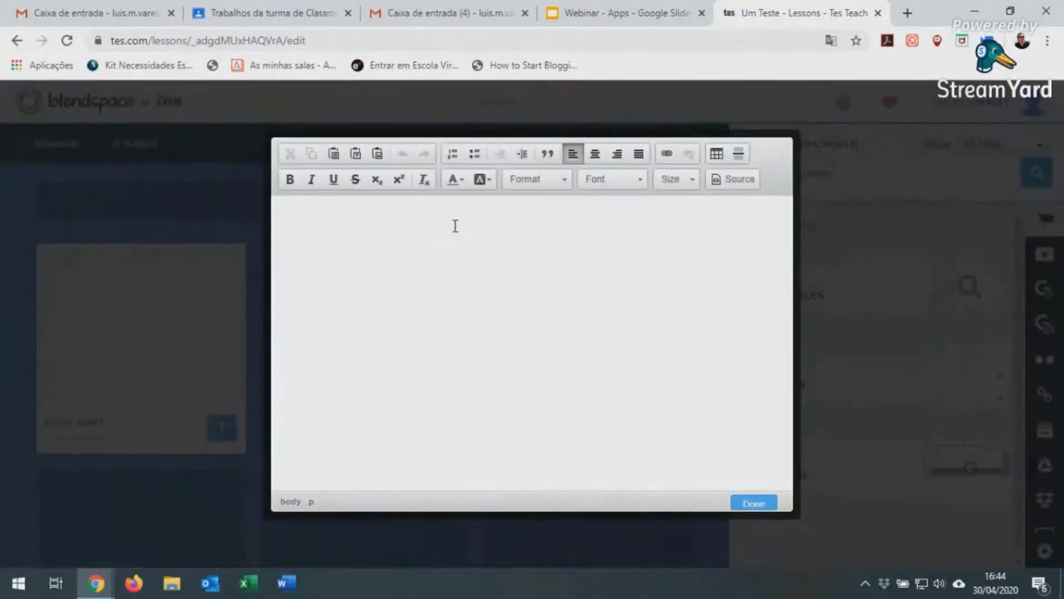
pyautogui.click(755, 504)
pyautogui.click(590, 131)
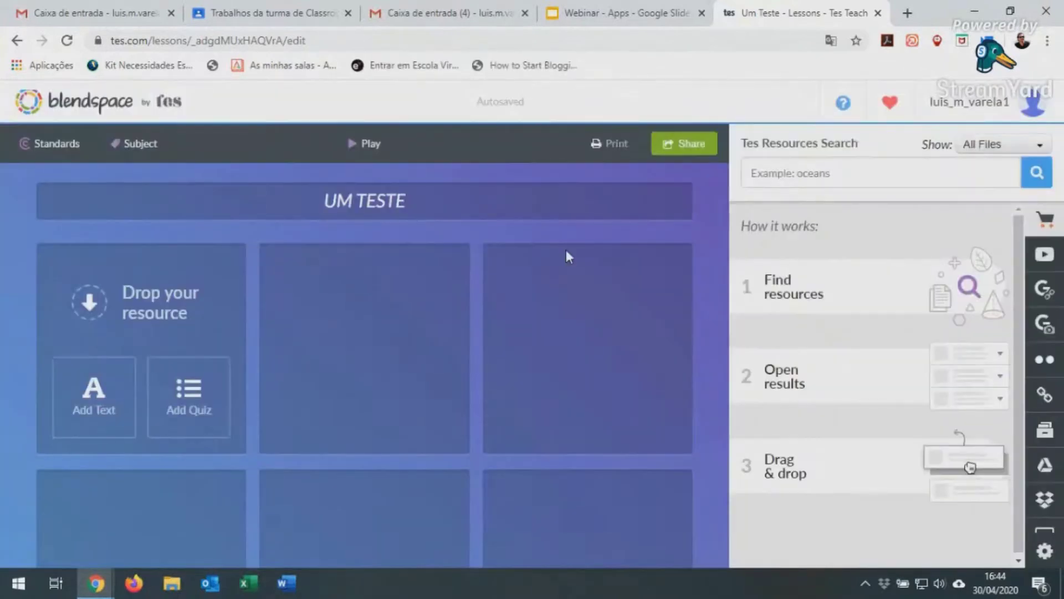
# - Search YouTube for "Crash course" and place The Agricultural Revolution: Crash Course World History #1 in the first tile
pyautogui.click(1045, 256)
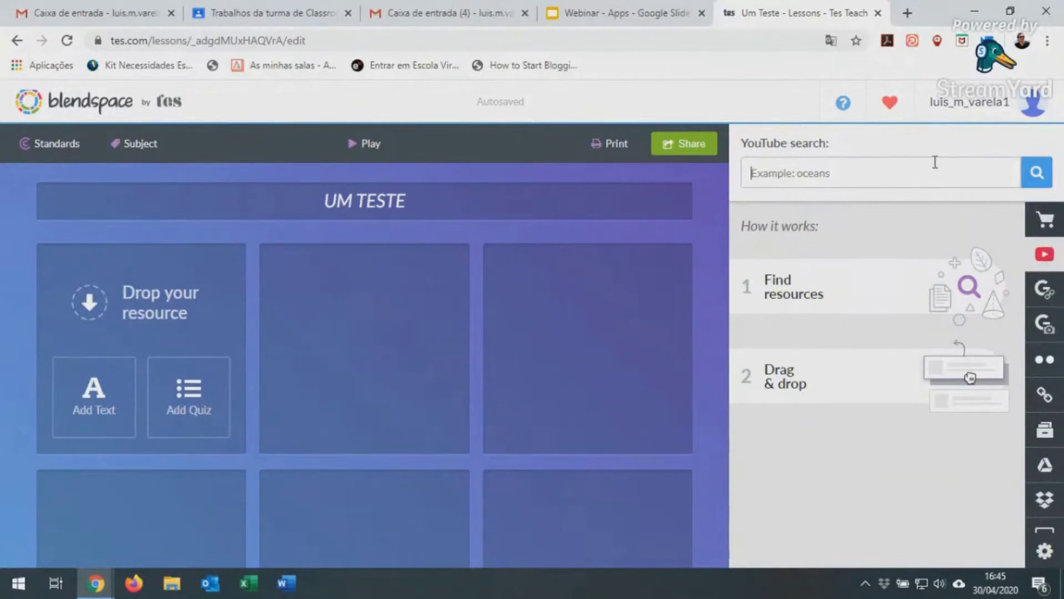
pyautogui.write('Cr')
pyautogui.press('Return')
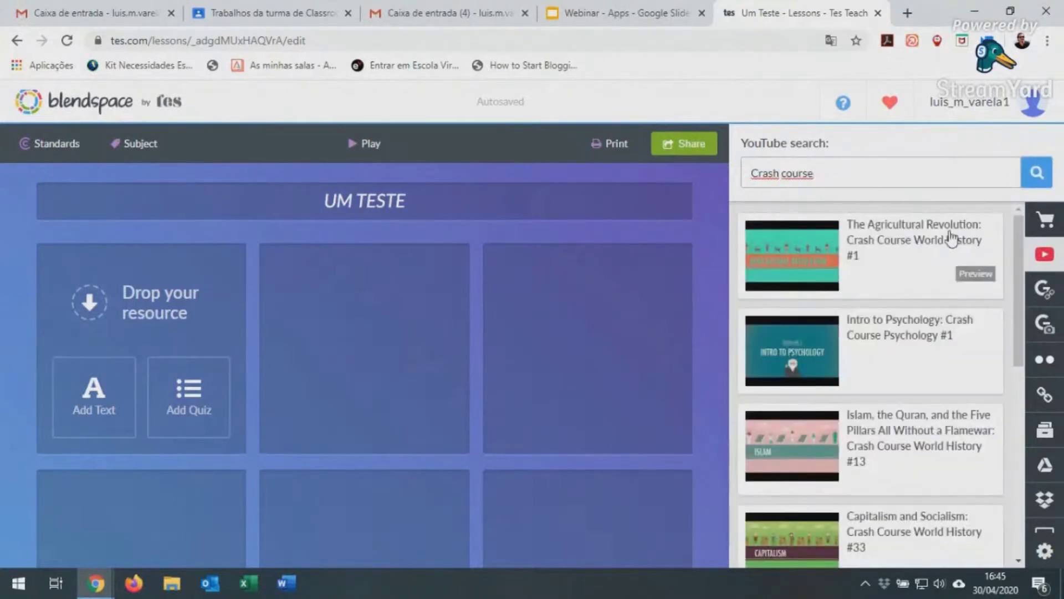
pyautogui.click(890, 238)
pyautogui.click(877, 13)
pyautogui.moveTo(796, 245); pyautogui.dragTo(143, 373)
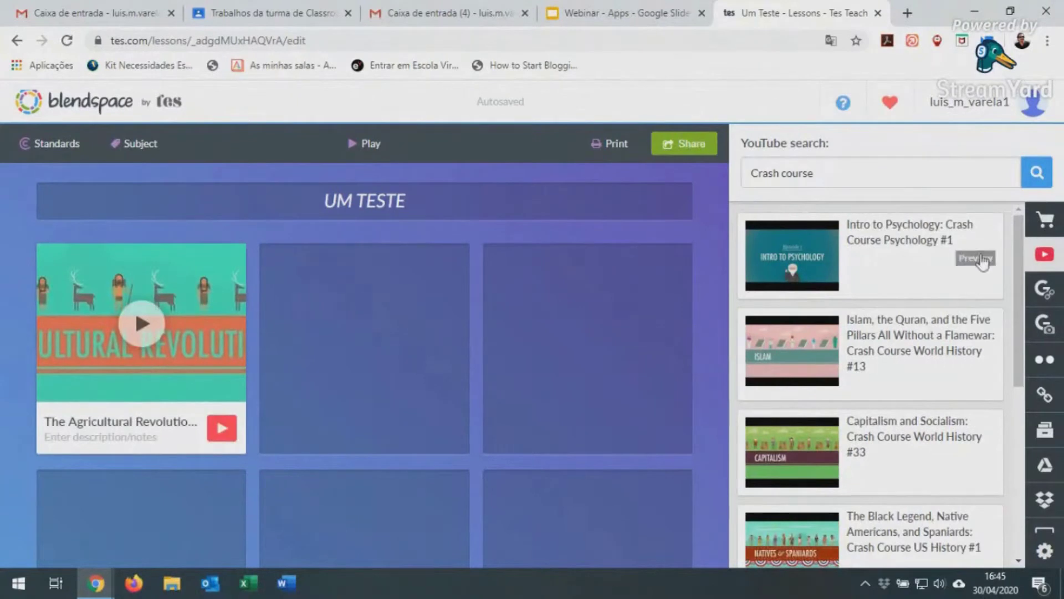
# - Preview the lesson with the Agricultural Revolution video, hide and restore the description and discussion area, and close the playback
pyautogui.moveTo(155, 321)
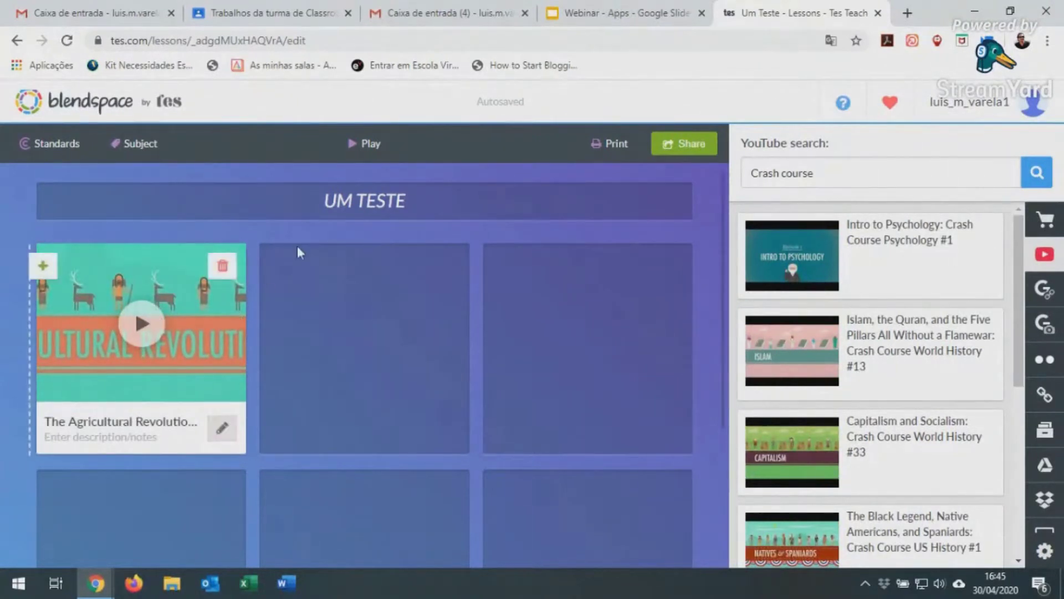
pyautogui.click(388, 143)
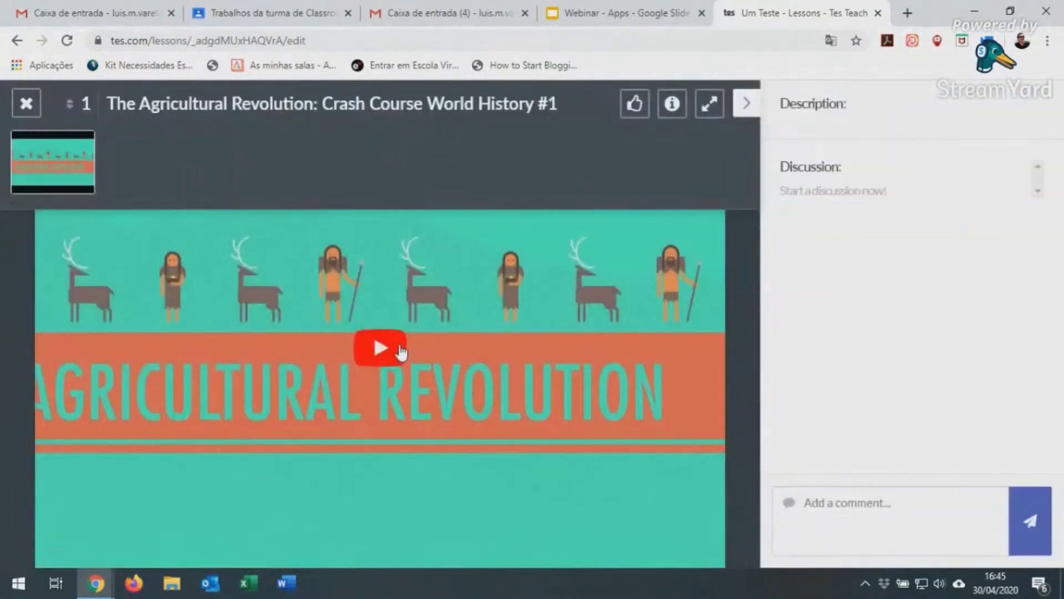
pyautogui.click(747, 103)
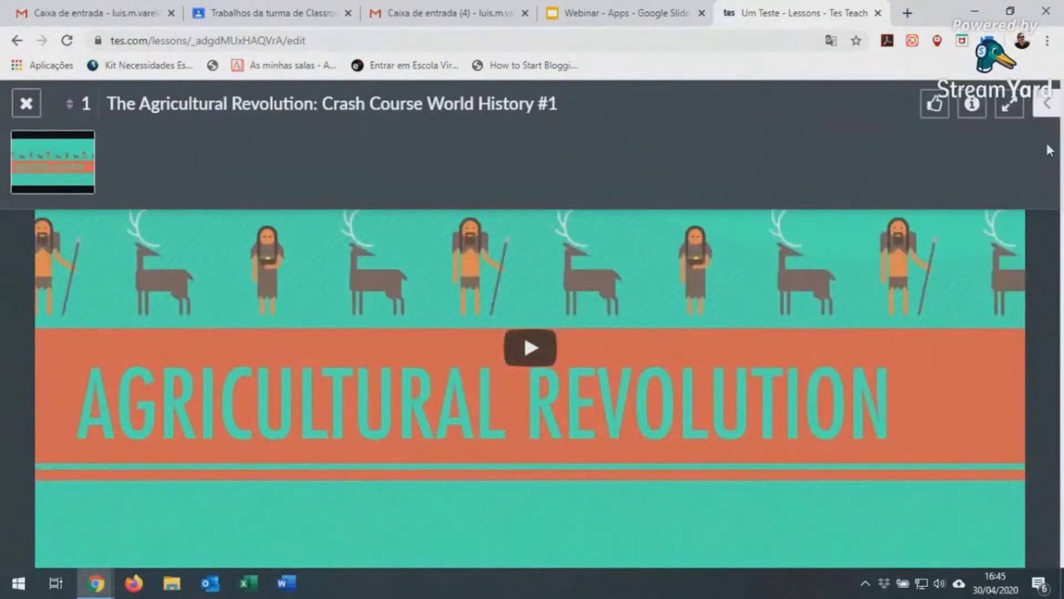
pyautogui.click(1046, 111)
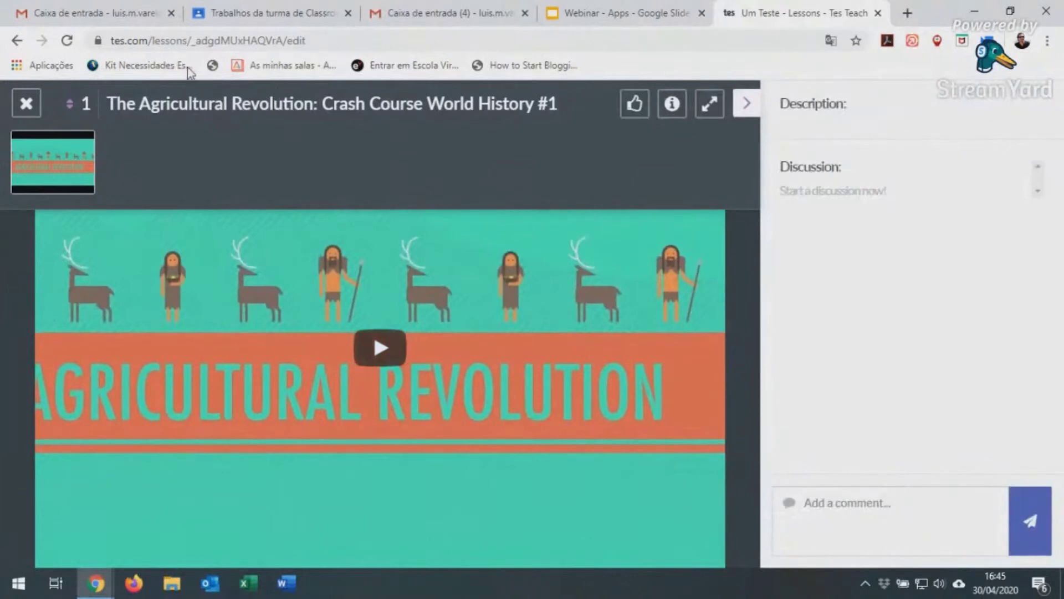
pyautogui.click(24, 106)
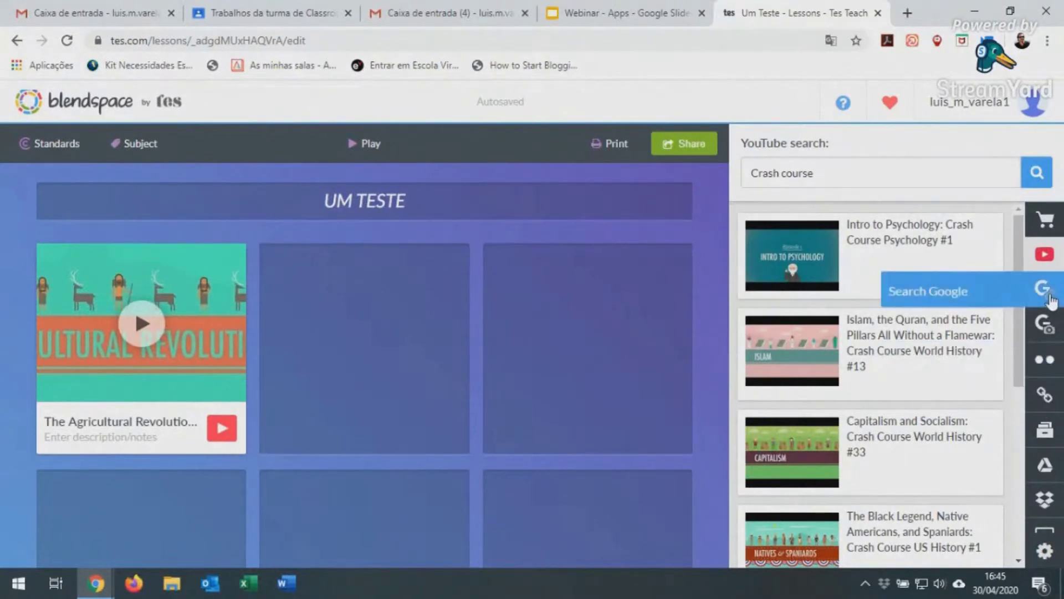
# - Fill the second tile with a Crash Course logo from Google Images and the third with the wooden furniture photo from Flickr
pyautogui.click(1050, 296)
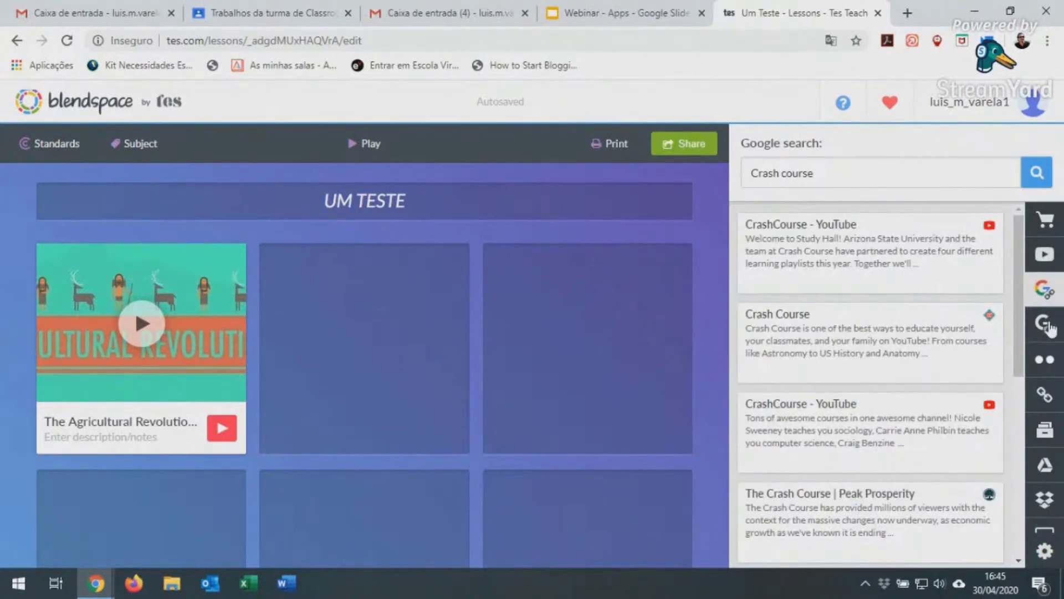
pyautogui.click(1049, 329)
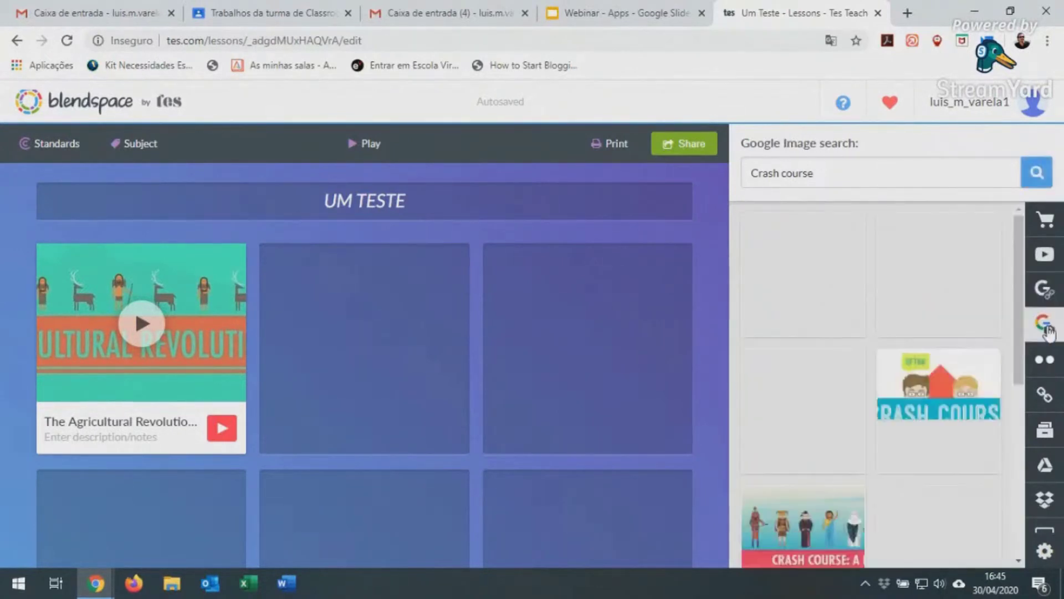
pyautogui.moveTo(928, 384); pyautogui.dragTo(295, 345)
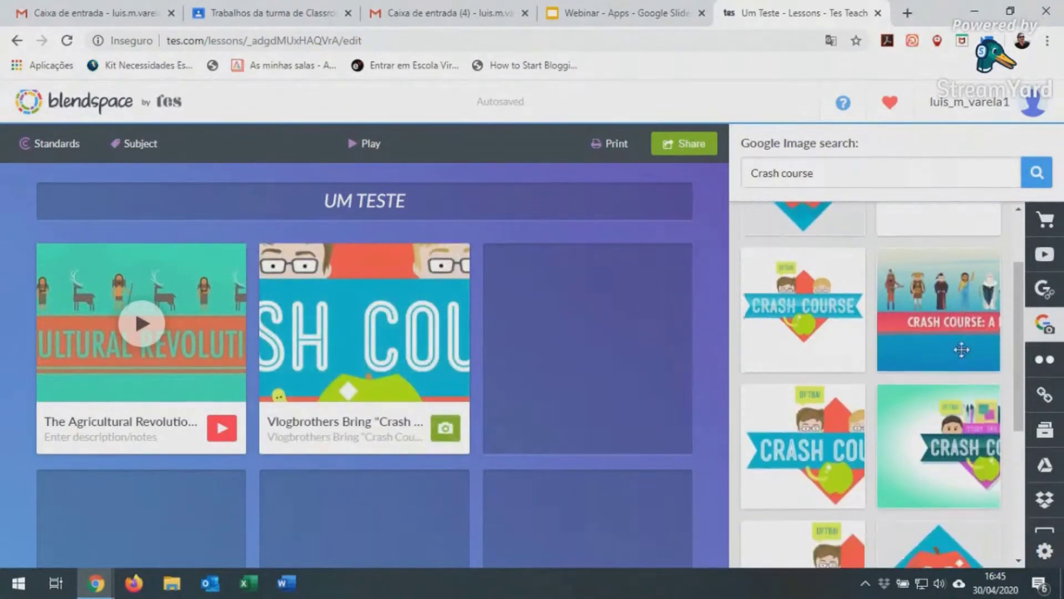
pyautogui.click(1045, 362)
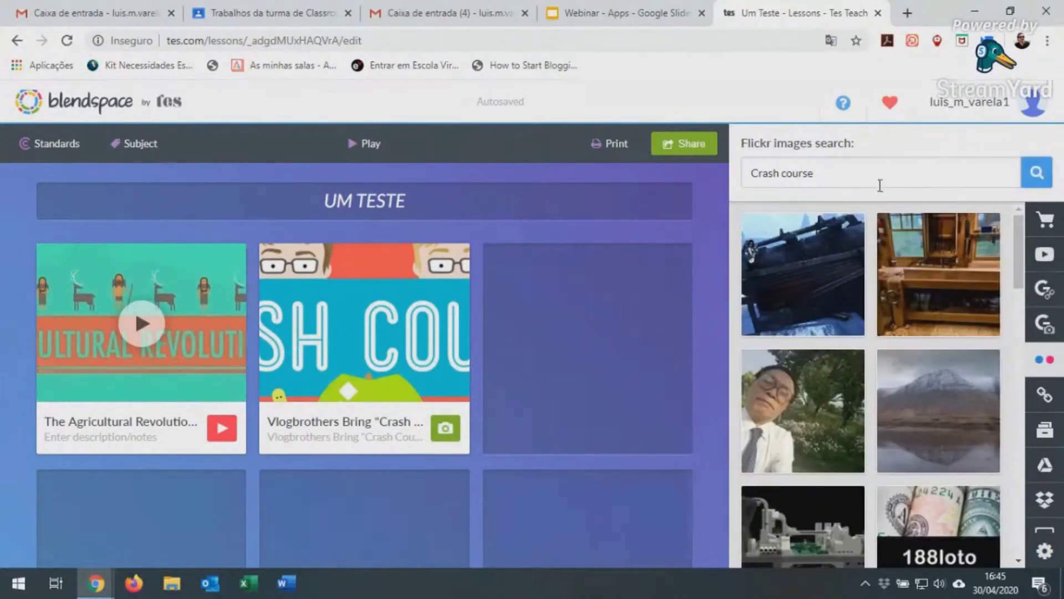
pyautogui.moveTo(940, 265); pyautogui.dragTo(589, 297)
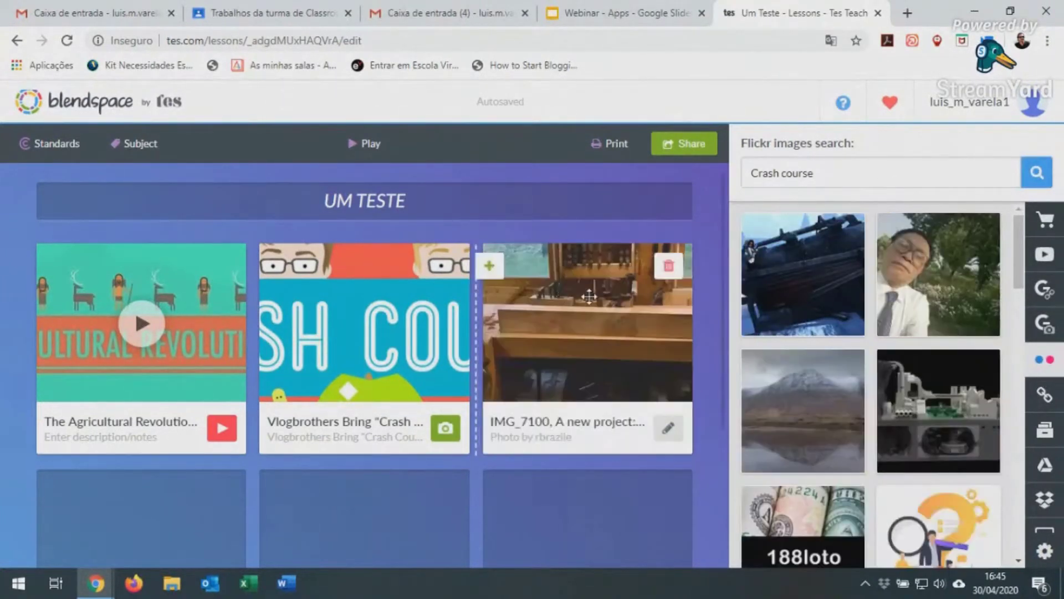
pyautogui.scroll(-3, 527, 326)
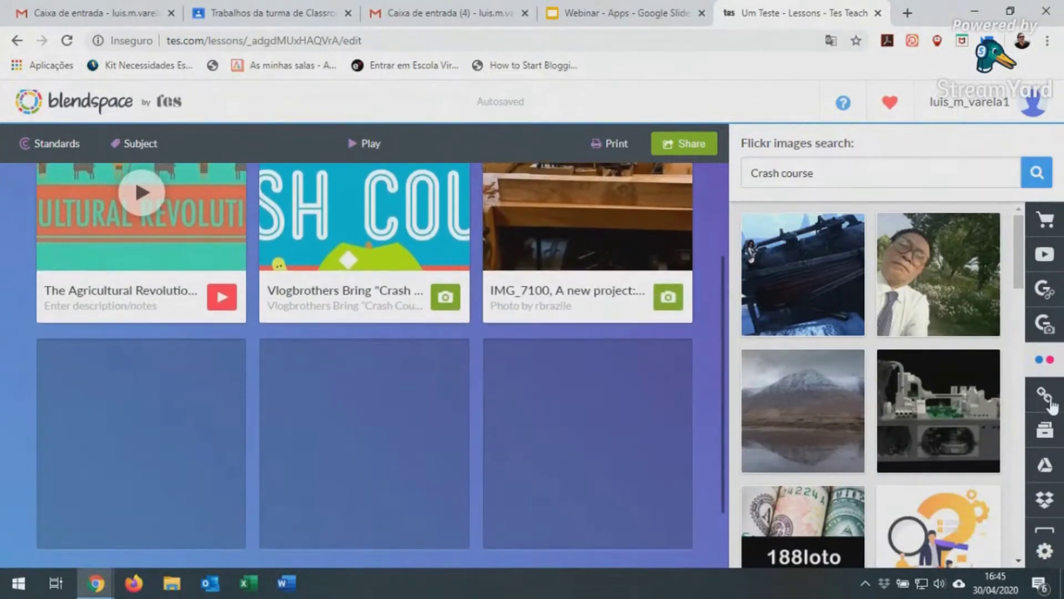
pyautogui.click(1047, 397)
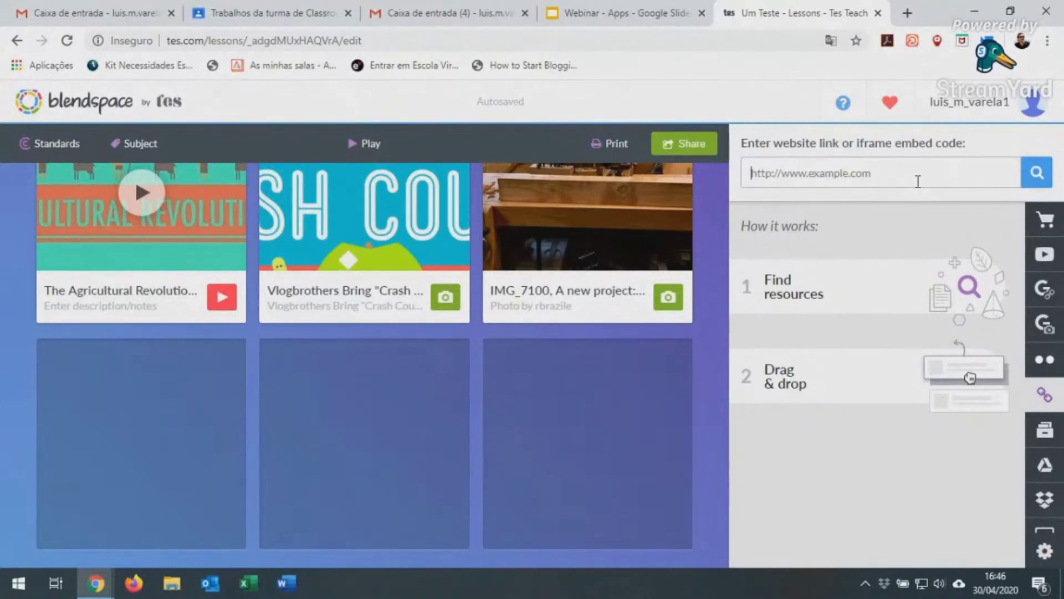
pyautogui.write('www.educatech.pt')
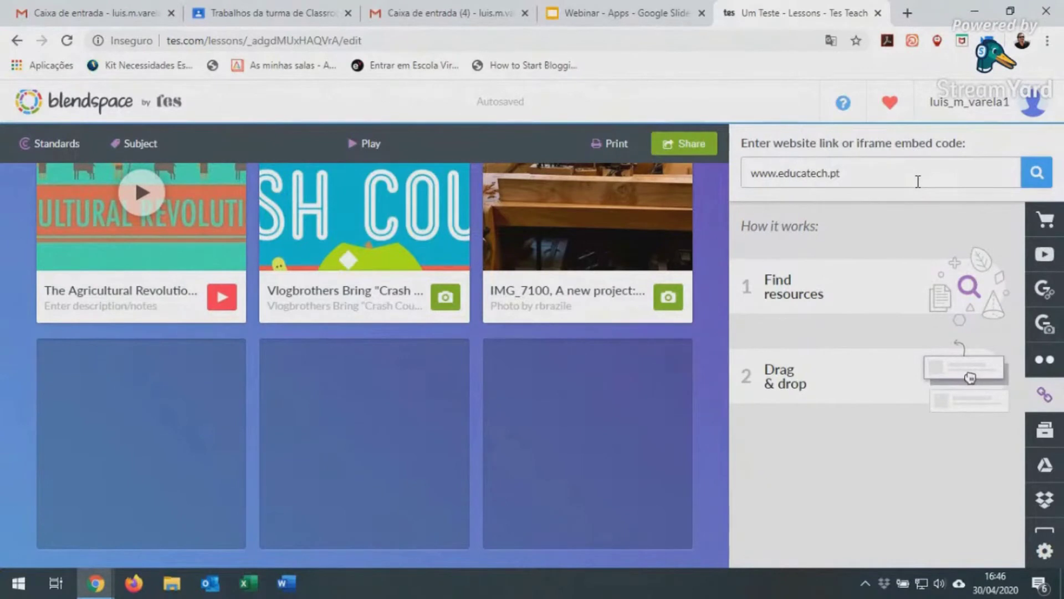
pyautogui.click(1037, 172)
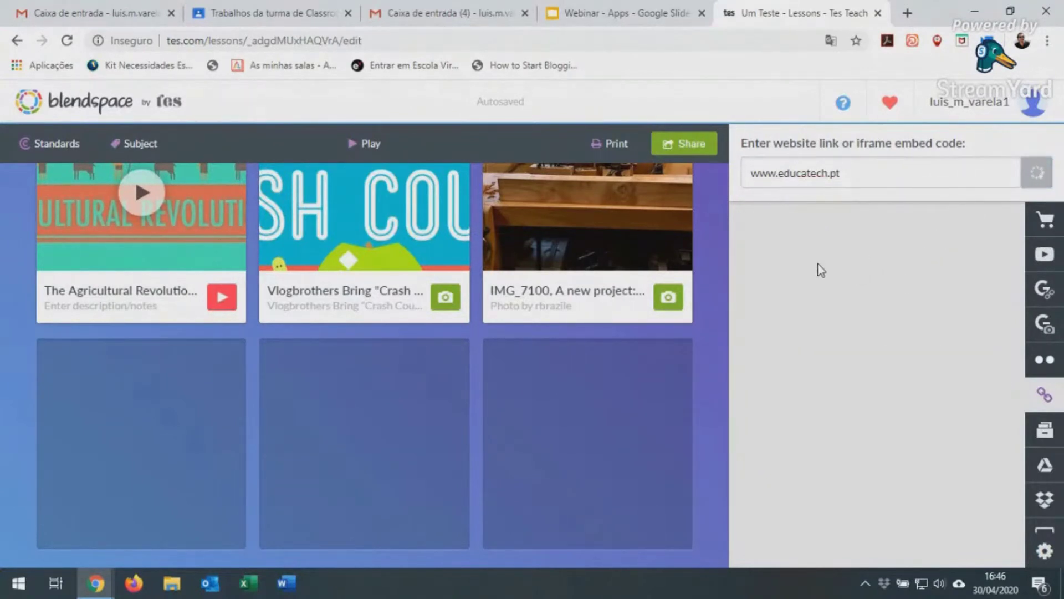
pyautogui.moveTo(797, 265); pyautogui.dragTo(106, 368)
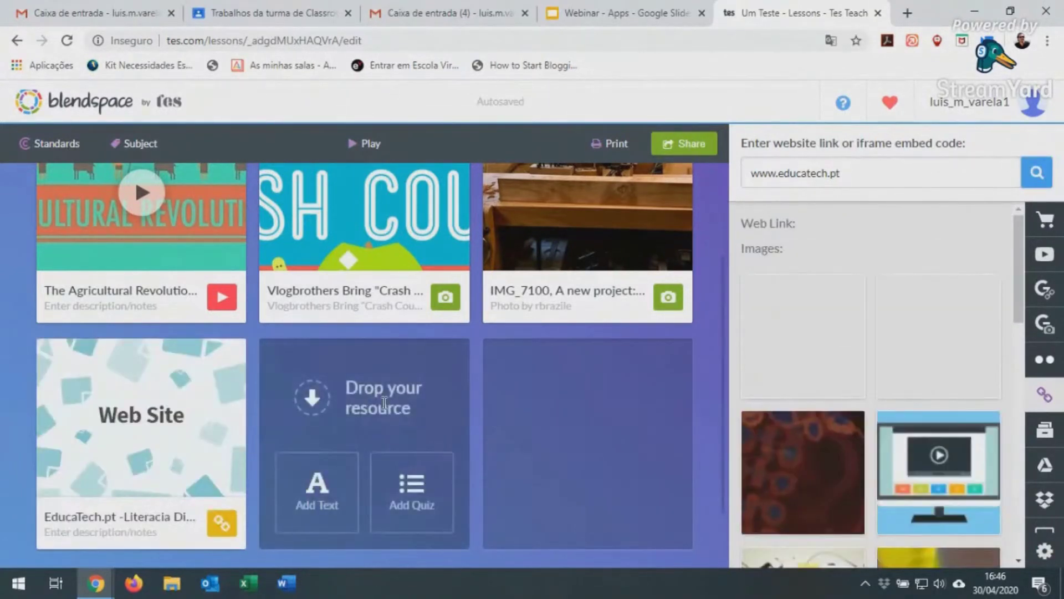
# - Look through the My Tes Resources, Dropbox and Google Drive resource sources
pyautogui.click(1045, 434)
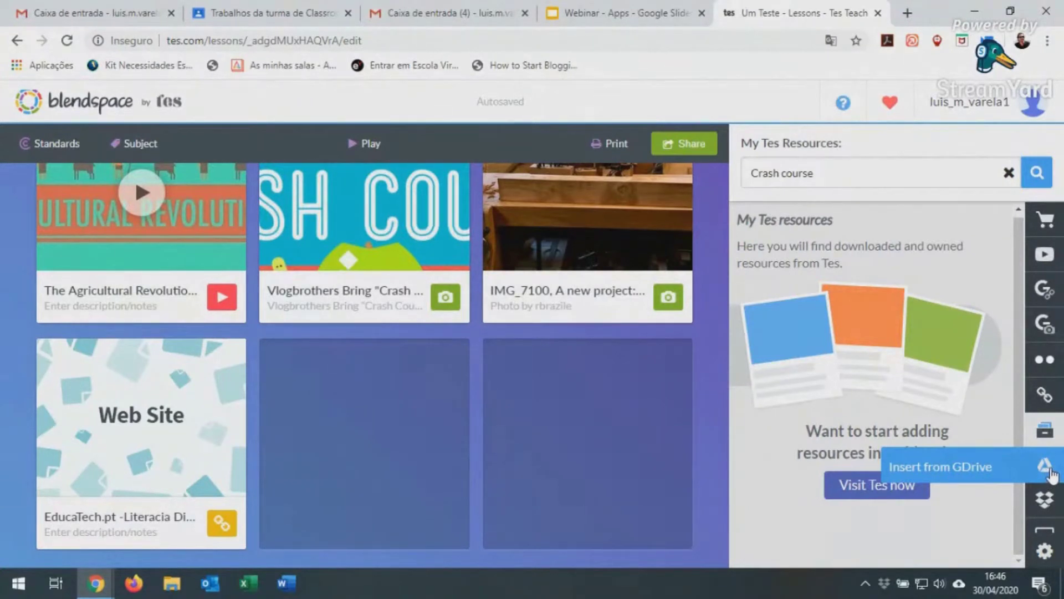
pyautogui.click(1044, 500)
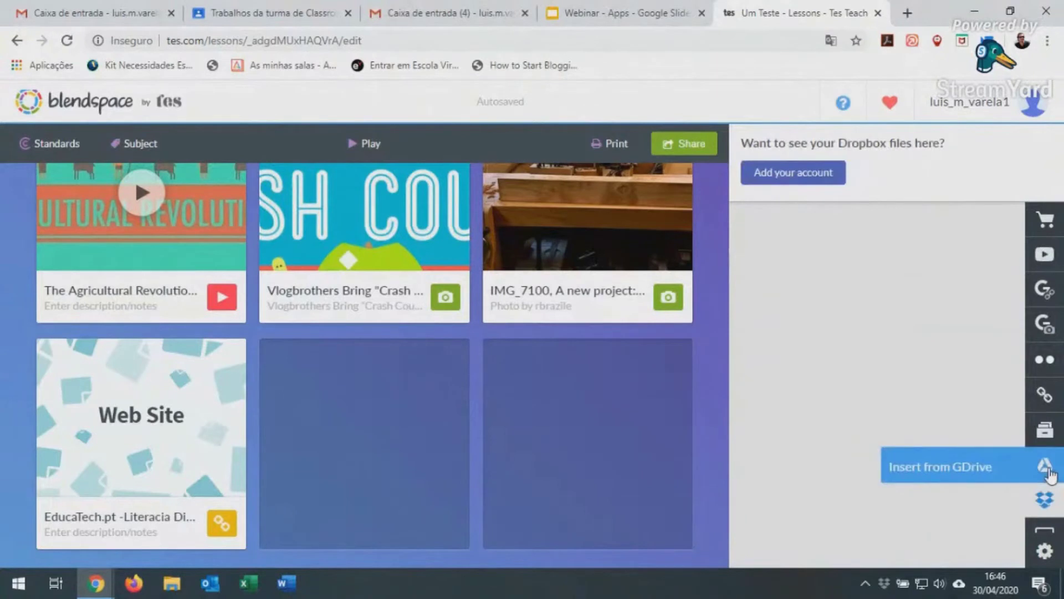
pyautogui.click(1050, 468)
pyautogui.click(1050, 498)
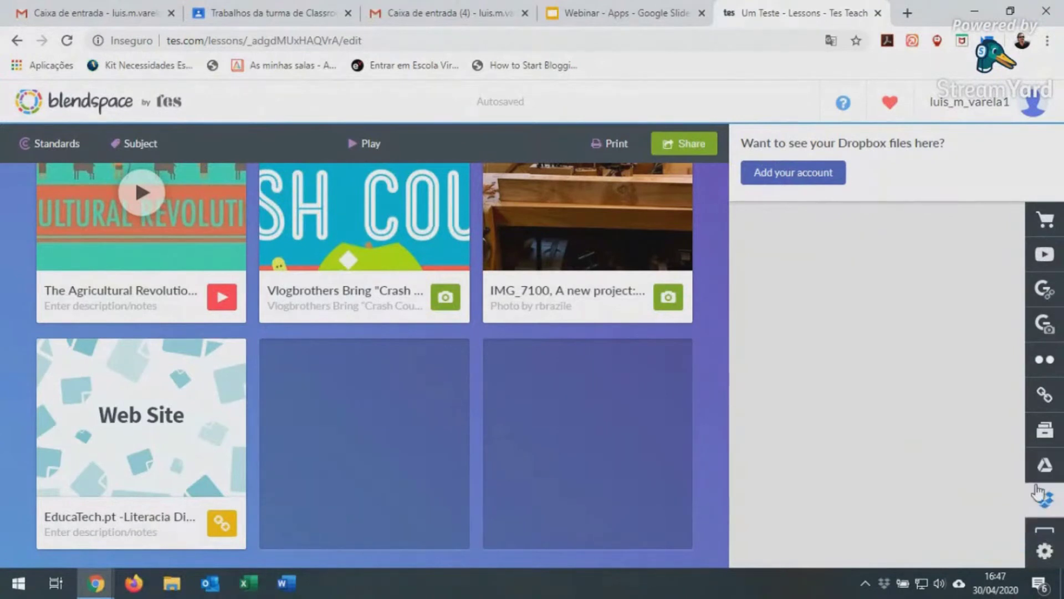
# - Remove TIC_Mod1_2 e 3.pptx and SL2020_A.jpg from the uploaded files, confirming both removals
pyautogui.click(1053, 535)
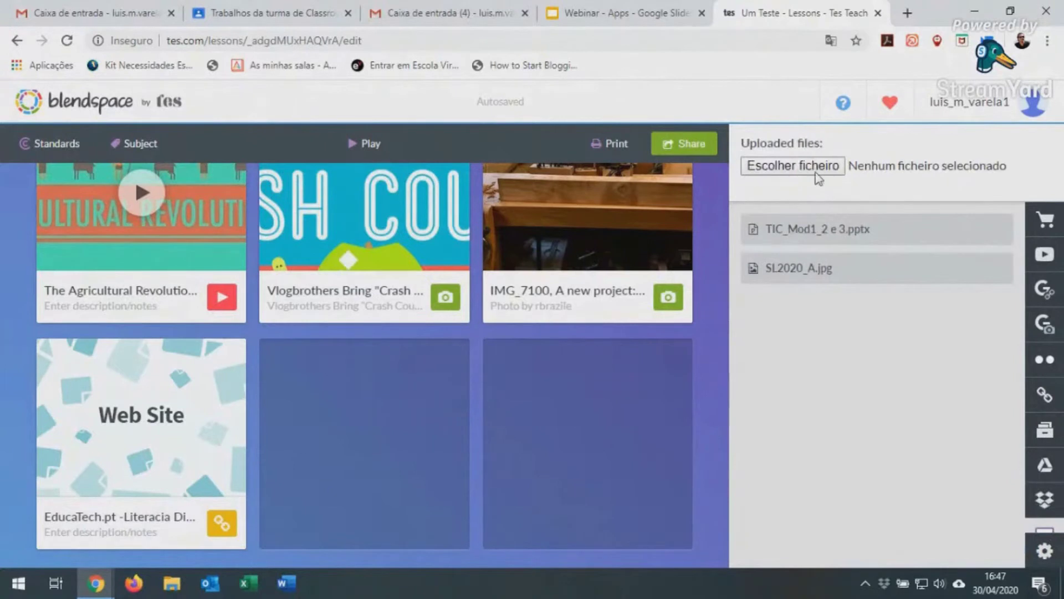
pyautogui.click(885, 229)
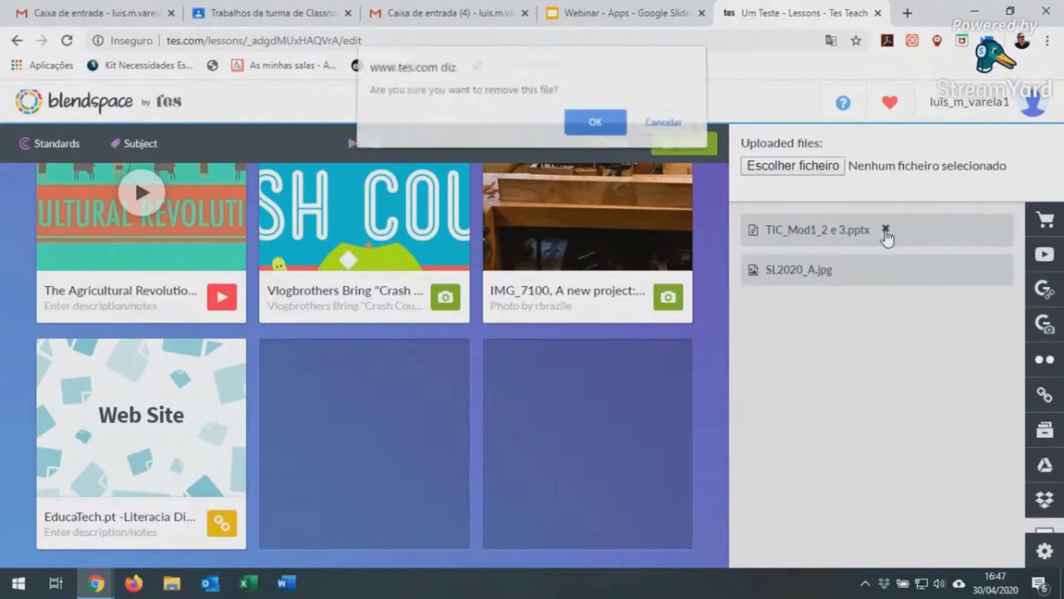
pyautogui.click(619, 132)
pyautogui.moveTo(858, 268)
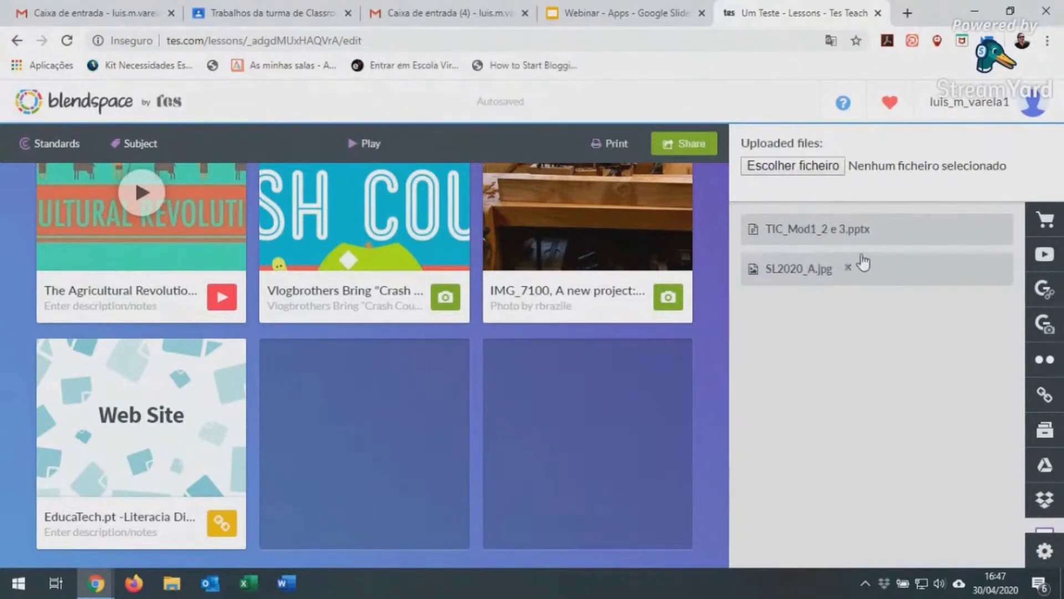
pyautogui.click(848, 270)
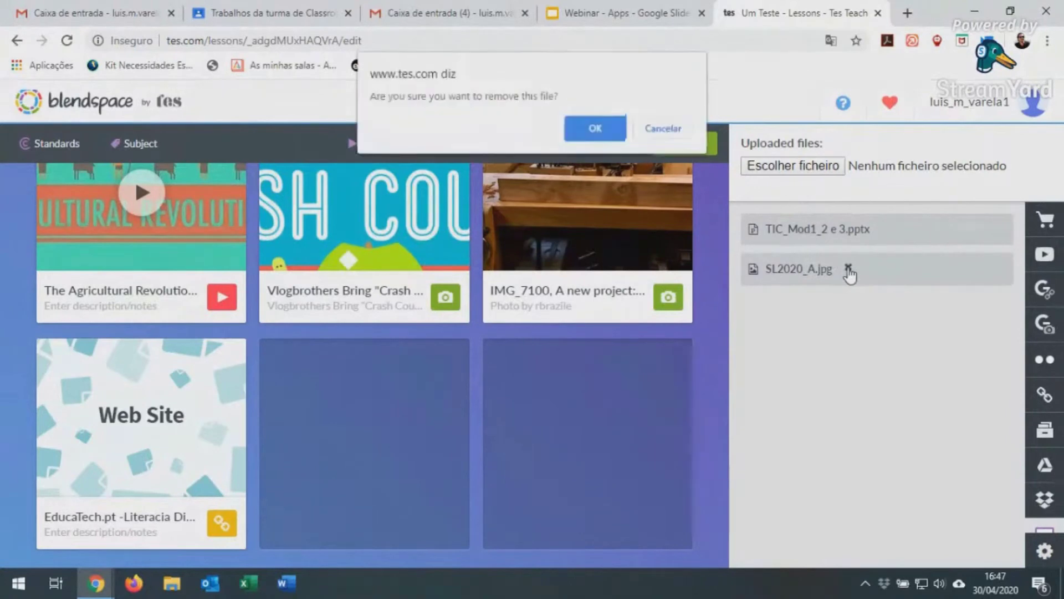
pyautogui.click(602, 135)
# - Upload OFERTA2.jpg from the Webinar subfolder of the desktop's Webinar folder and place it in the fifth tile
pyautogui.click(818, 166)
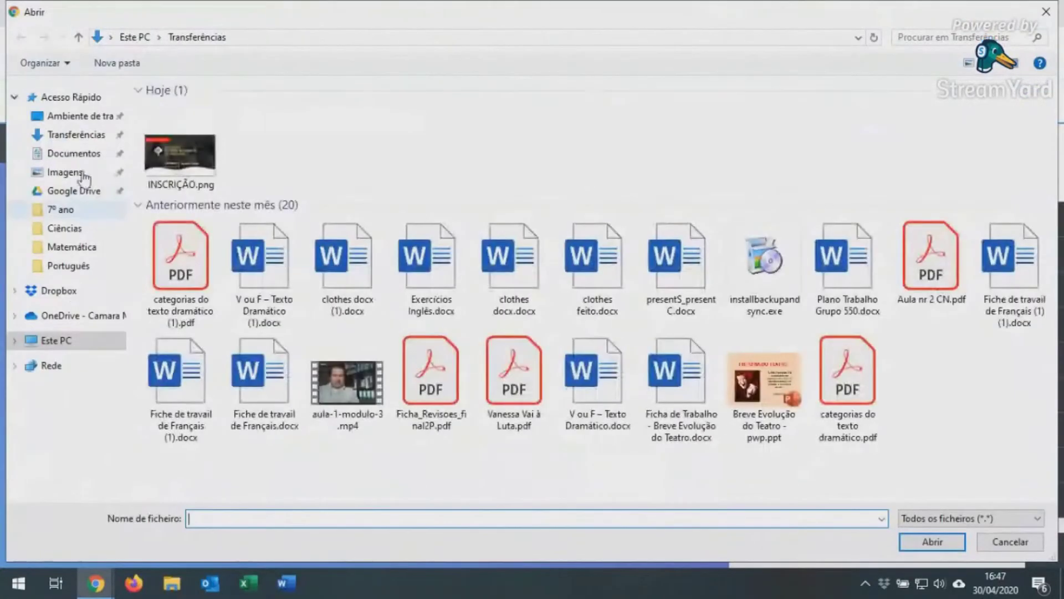
pyautogui.click(77, 116)
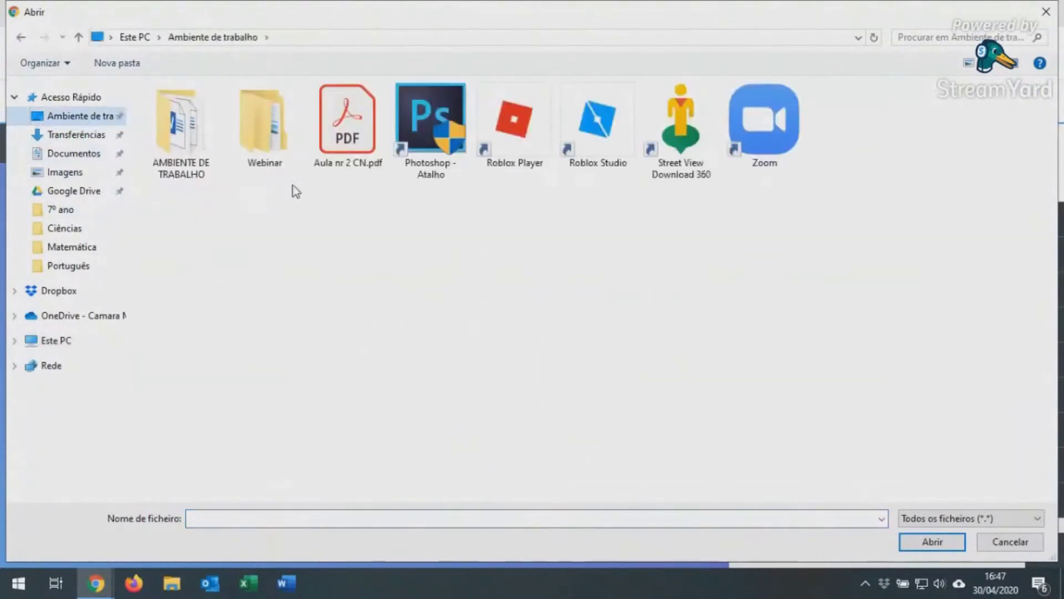
pyautogui.doubleClick(265, 125)
pyautogui.doubleClick(191, 115)
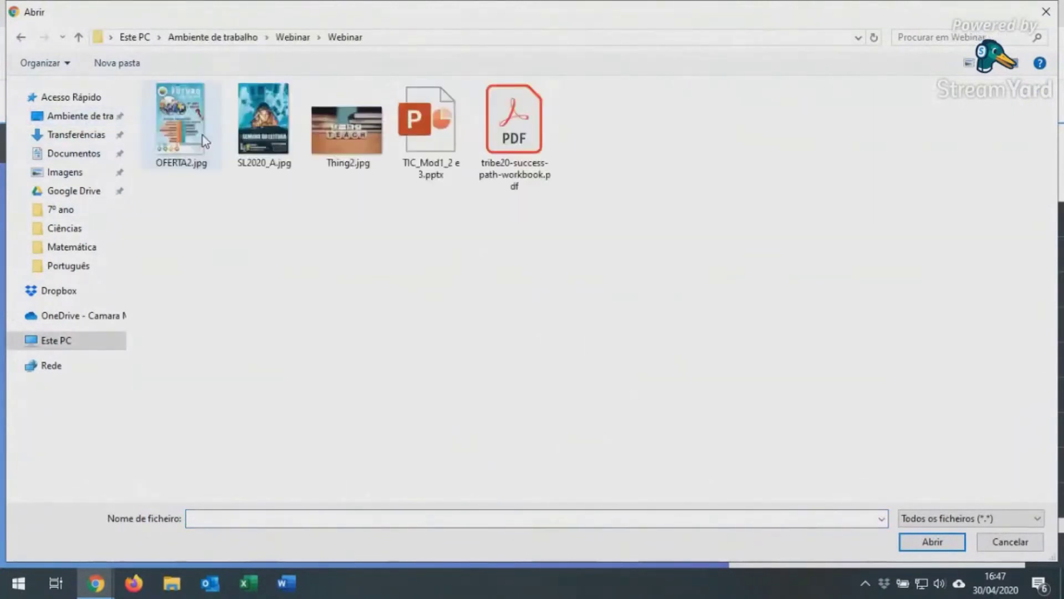
pyautogui.doubleClick(178, 141)
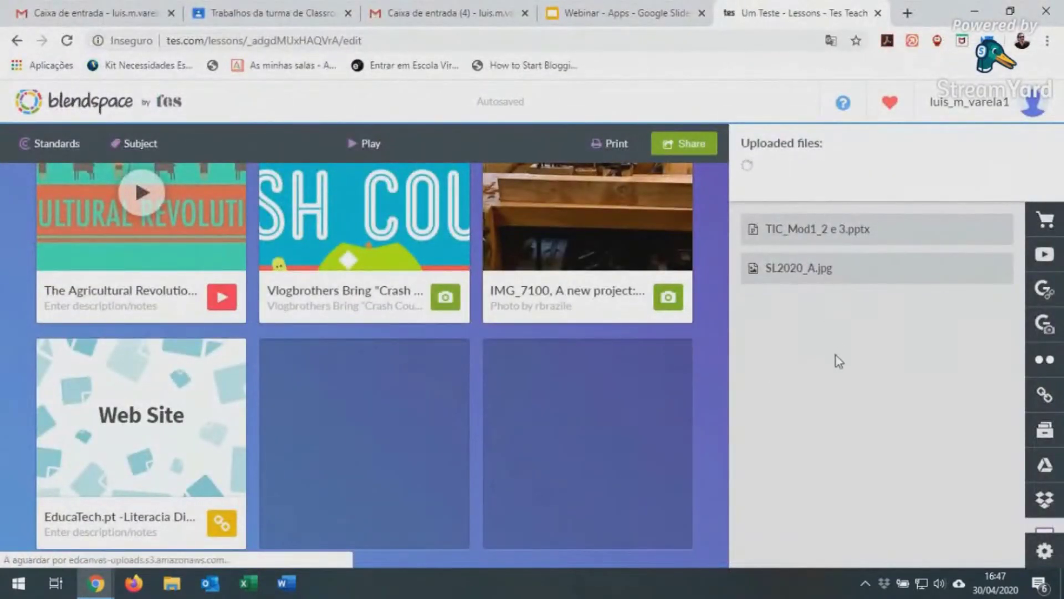
pyautogui.moveTo(791, 321); pyautogui.dragTo(285, 411)
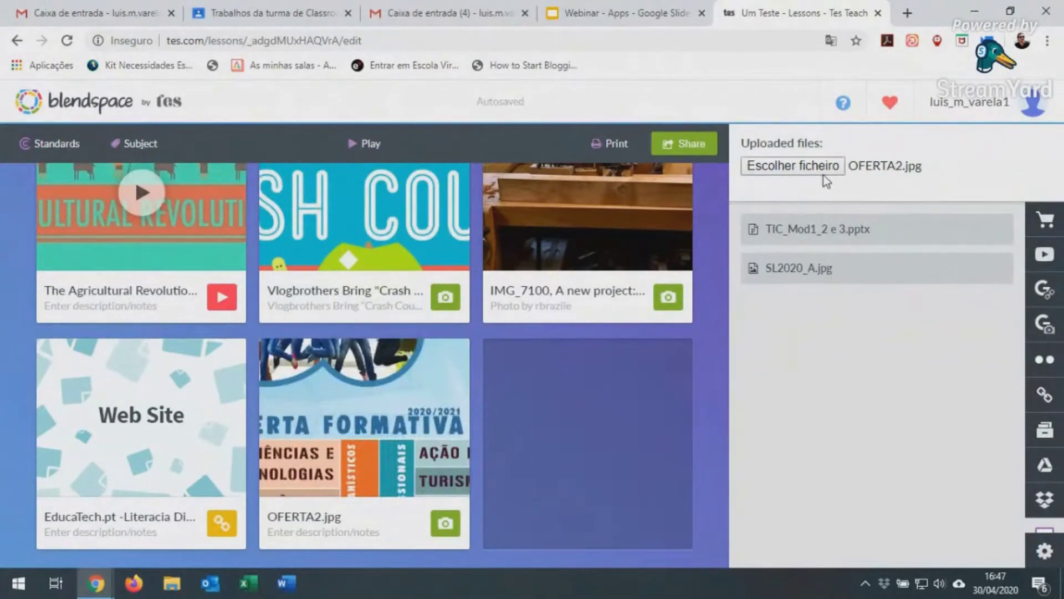
# - Upload tribe20-success-path-workbook.pdf from the same folder and place it in the sixth tile
pyautogui.click(822, 167)
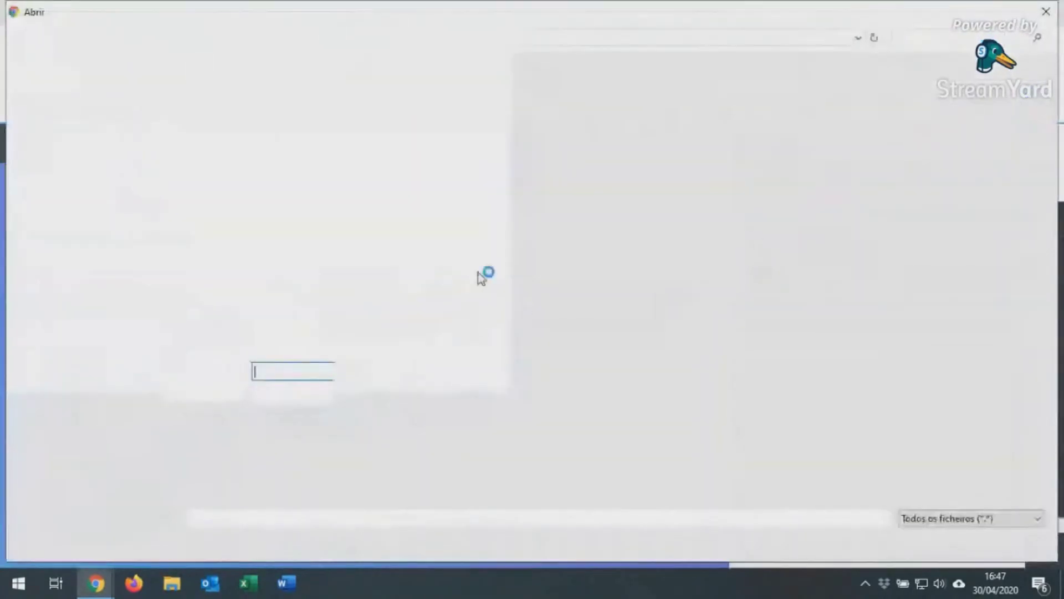
pyautogui.doubleClick(536, 132)
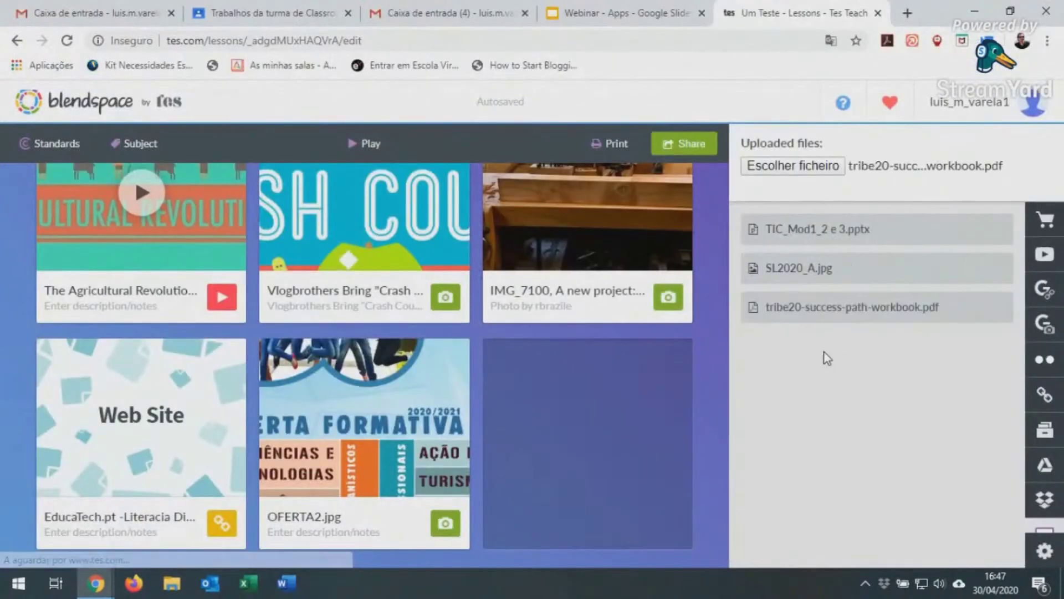
pyautogui.moveTo(808, 313); pyautogui.dragTo(543, 421)
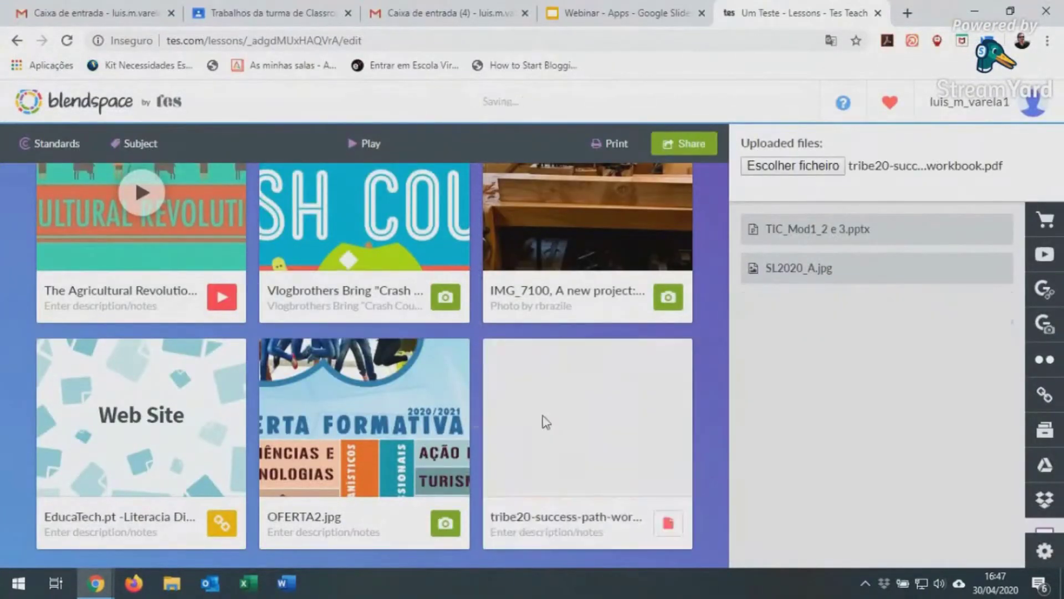
# - Play the lesson with the description and discussion panel hidden, and start the Agricultural Revolution video
pyautogui.scroll(3, 648, 384)
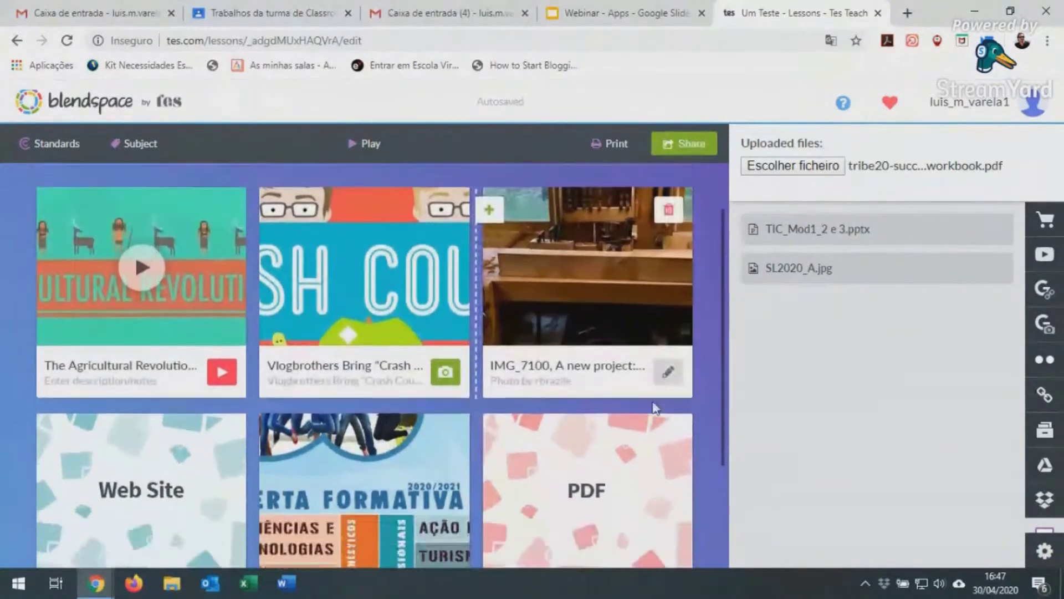
pyautogui.scroll(-2, 652, 408)
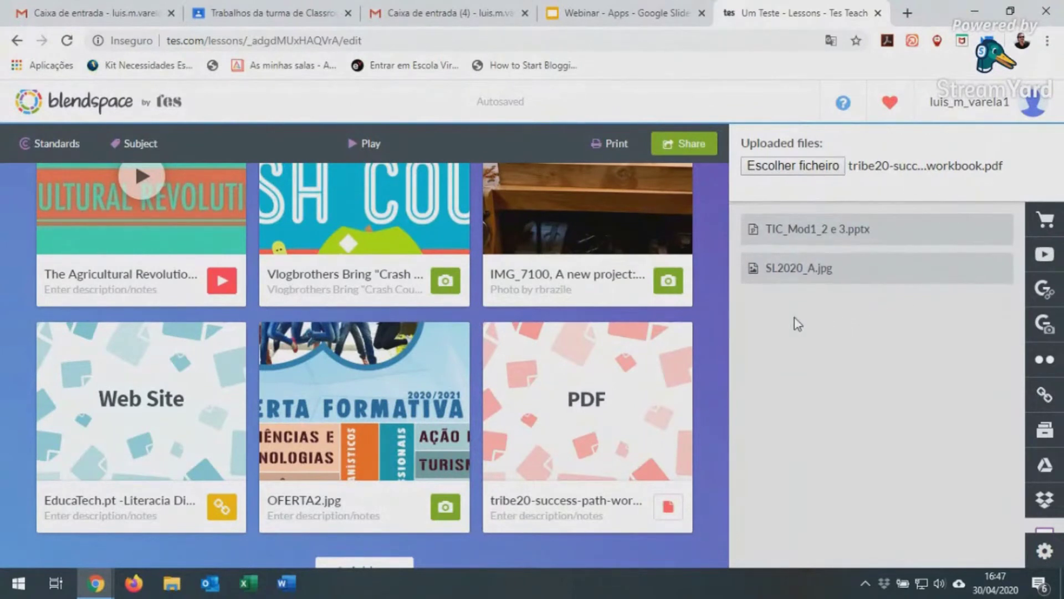
pyautogui.scroll(1, 273, 382)
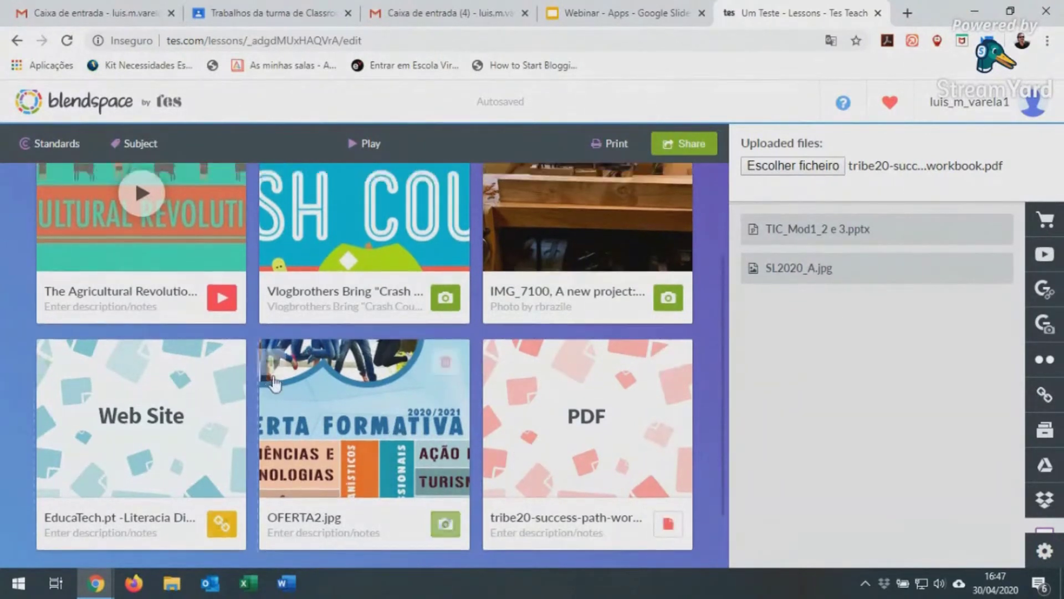
pyautogui.scroll(3, 273, 382)
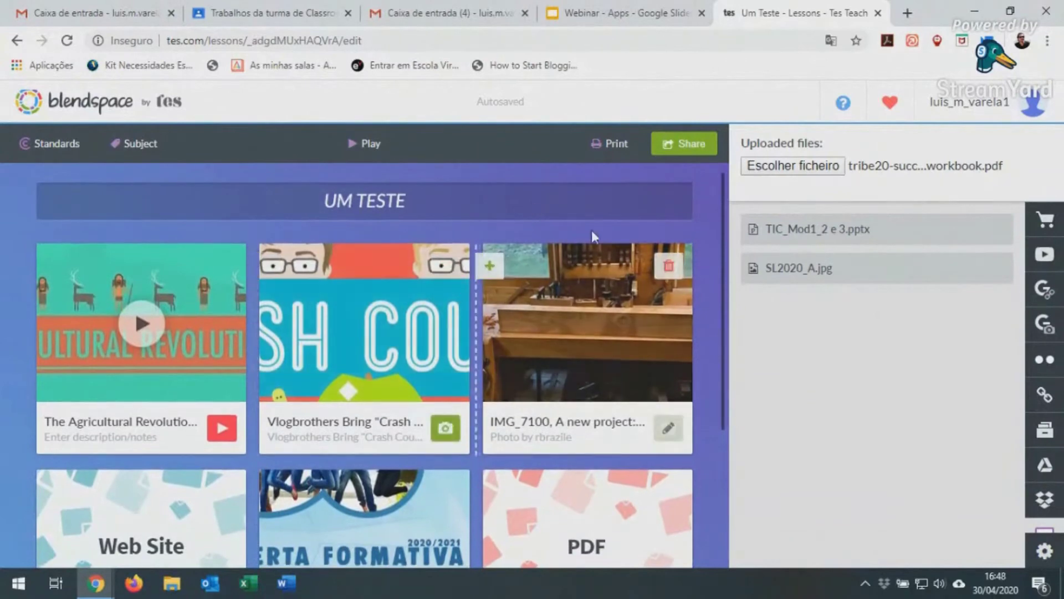
pyautogui.click(365, 144)
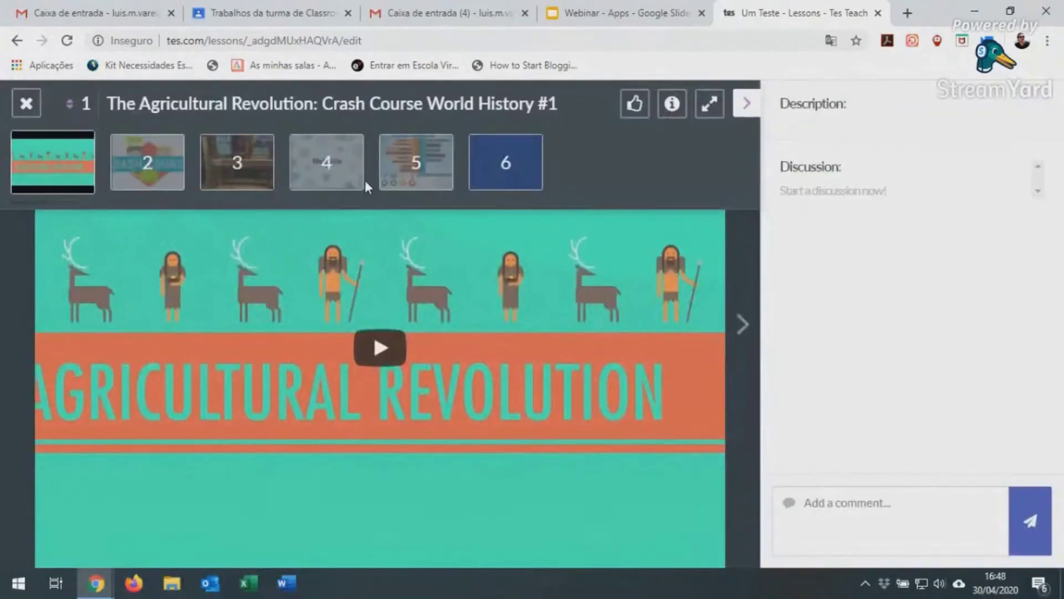
pyautogui.click(736, 110)
pyautogui.click(559, 352)
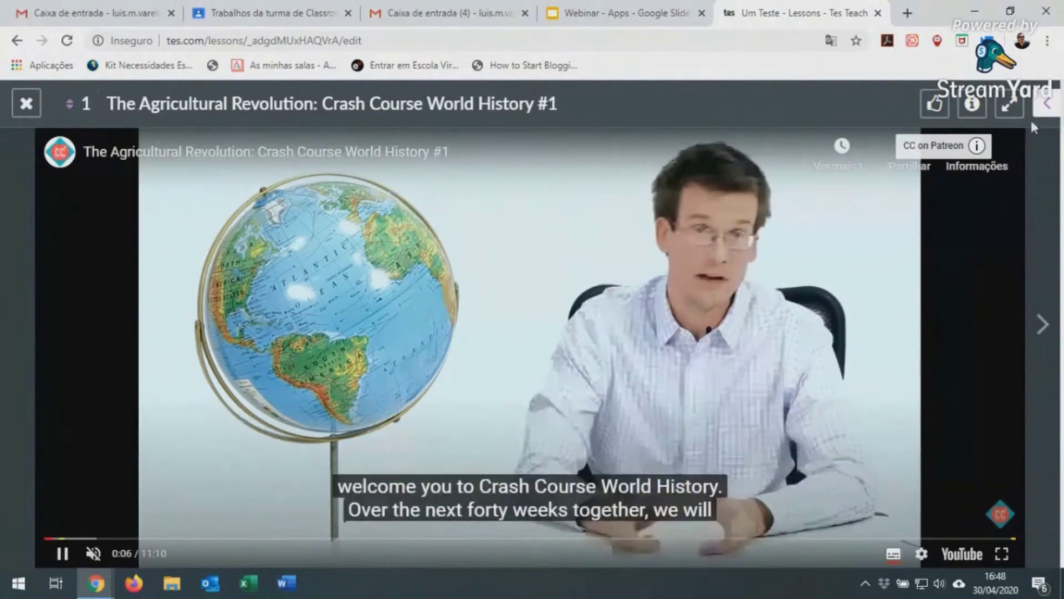
# - Advance through the lesson to the EducaTech.pt item, open its website in a new tab and close that tab
pyautogui.click(1042, 325)
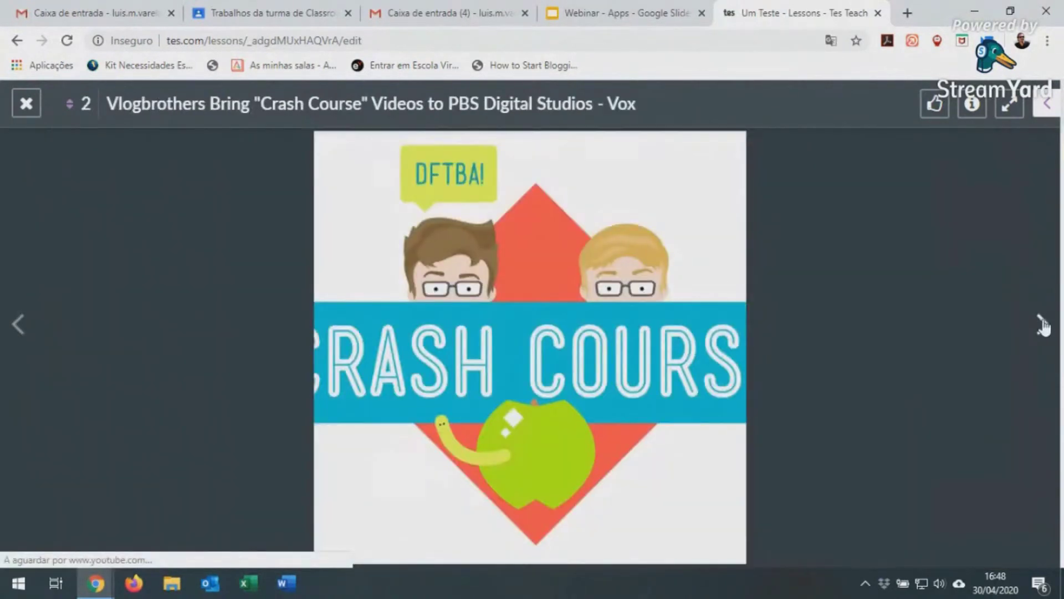
pyautogui.click(1042, 325)
pyautogui.click(1042, 324)
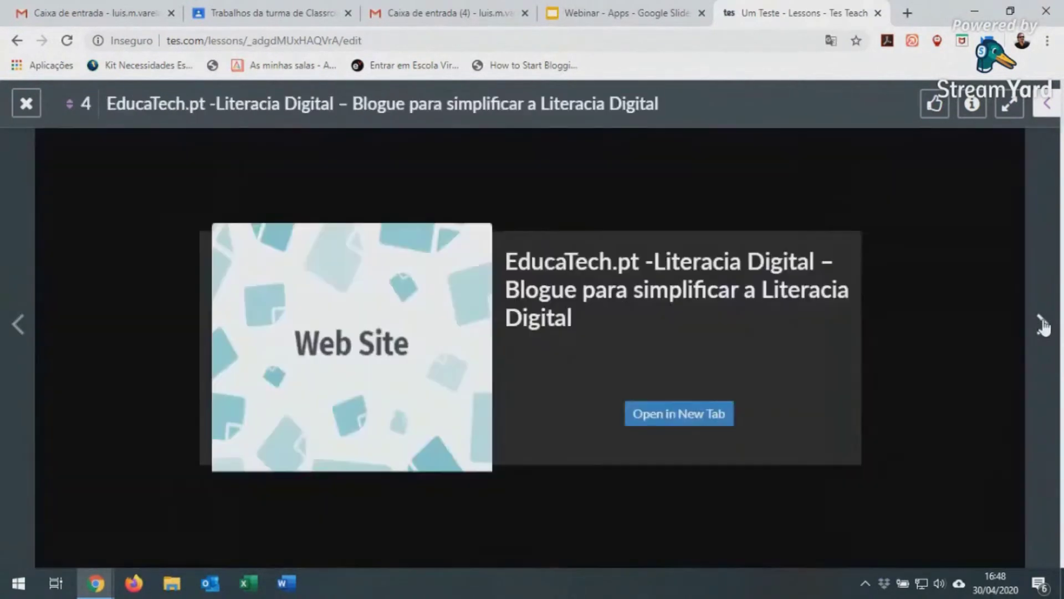
pyautogui.click(677, 413)
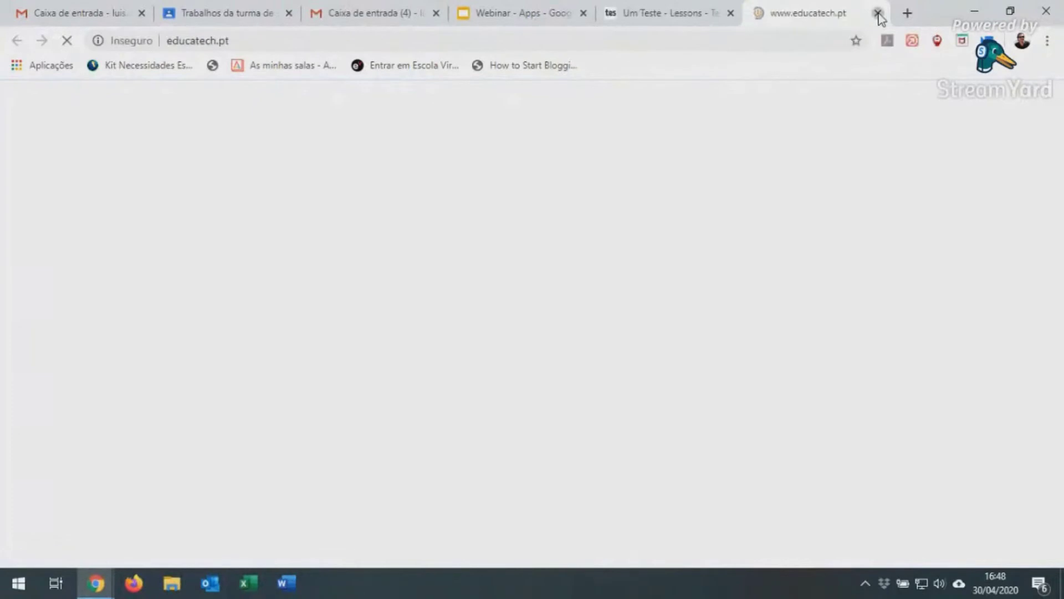
pyautogui.click(878, 13)
# - View OFERTA2.jpg and skim the first pages of tribe20-success-path-workbook.pdf, closing the lesson playback when done
pyautogui.click(1039, 324)
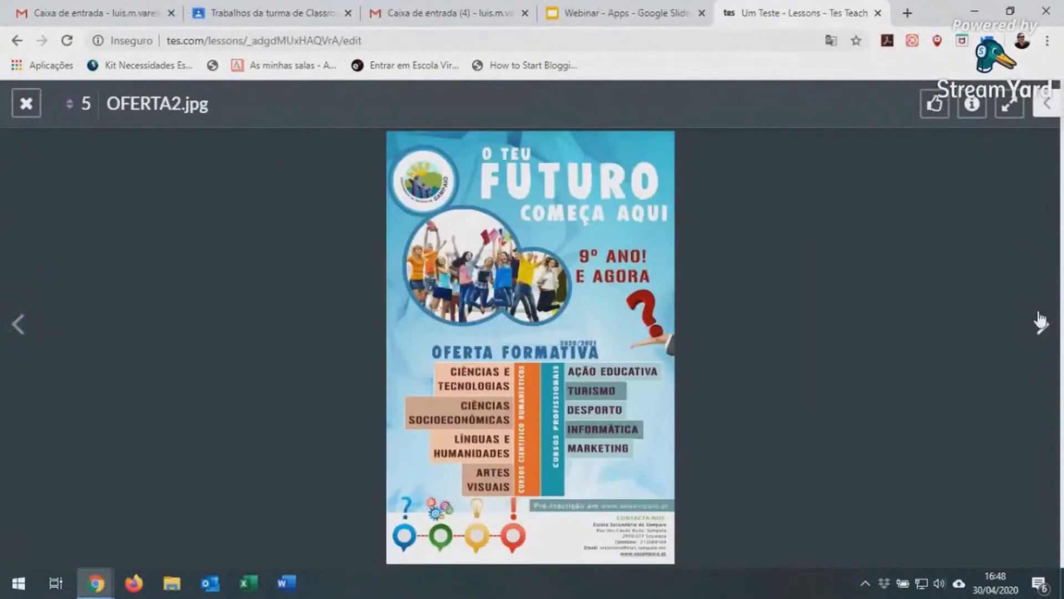
pyautogui.click(1039, 317)
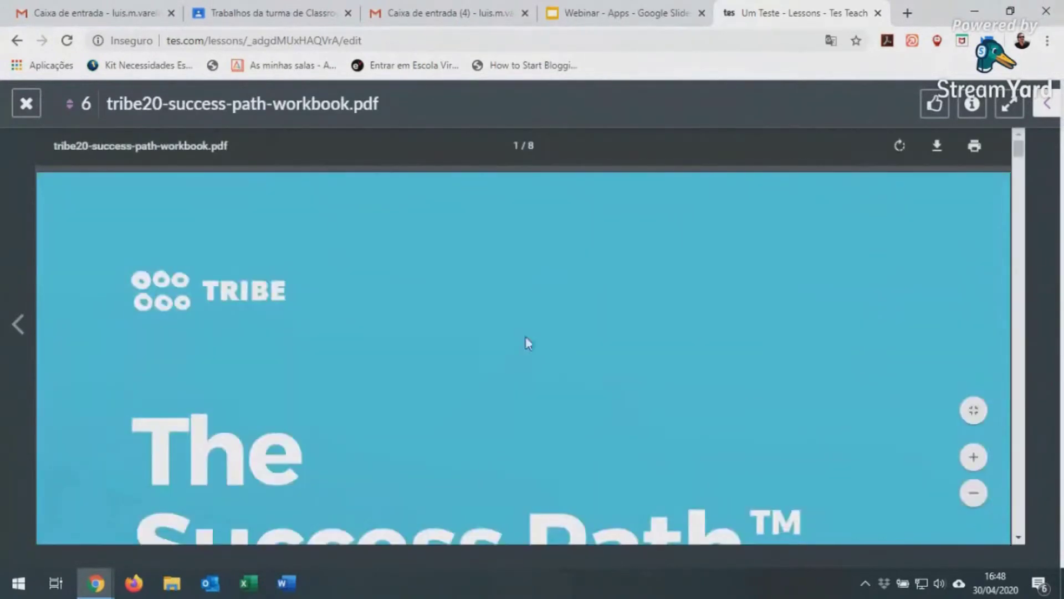
pyautogui.scroll(-10, 416, 332)
pyautogui.scroll(-10, 419, 331)
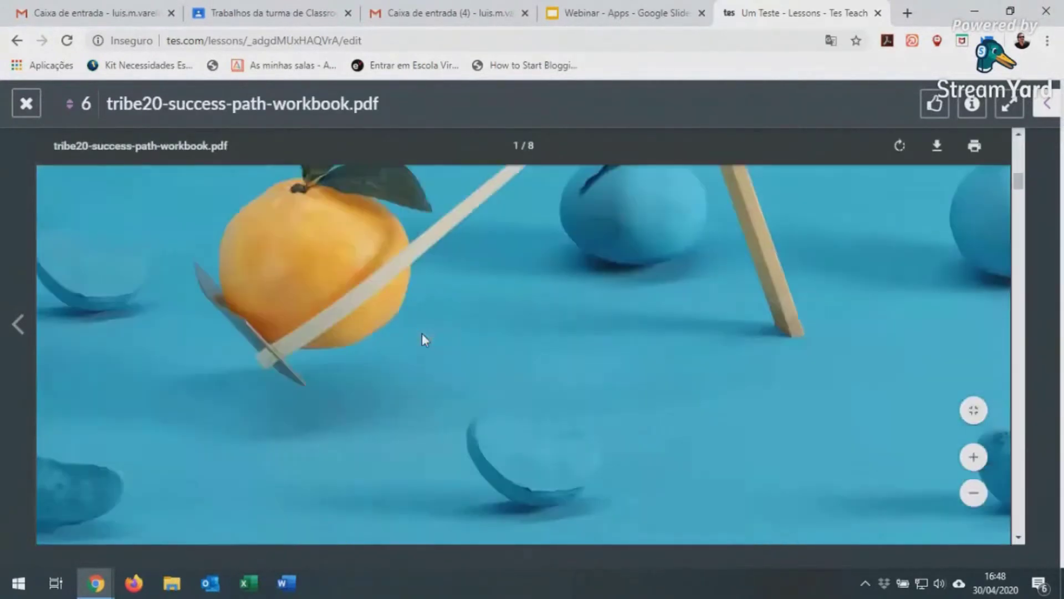
pyautogui.scroll(-5, 424, 338)
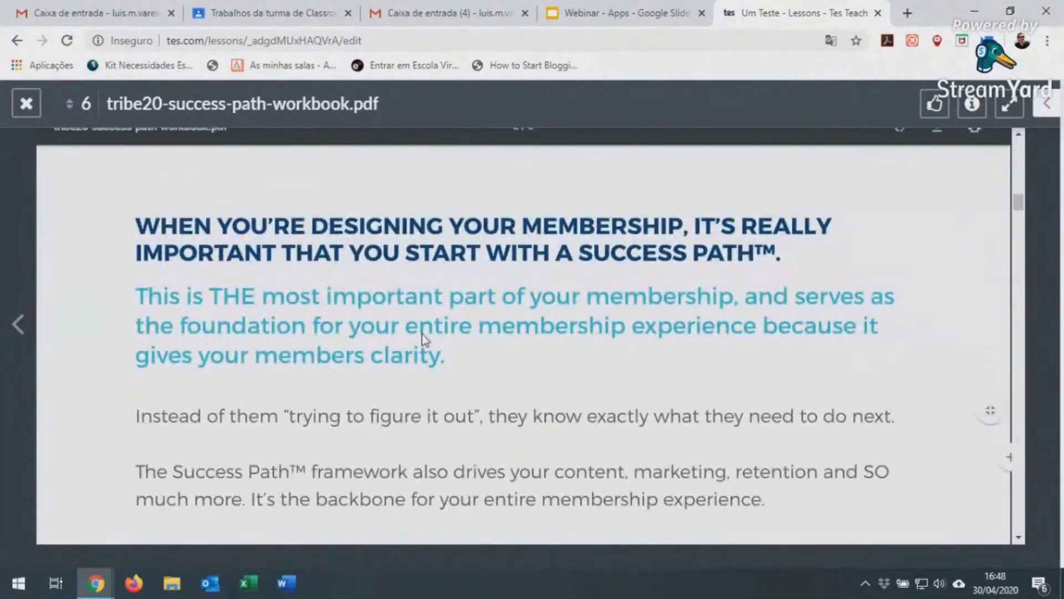
pyautogui.scroll(6, 442, 327)
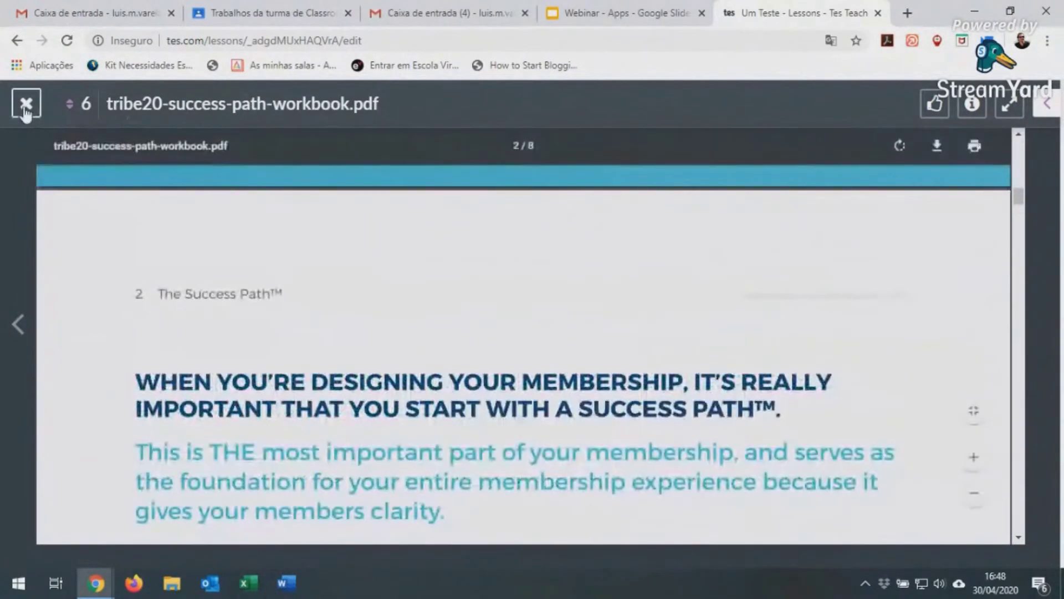
pyautogui.click(25, 105)
# - Open the lesson's sharing options and select the whole lesson link
pyautogui.scroll(-3, 498, 311)
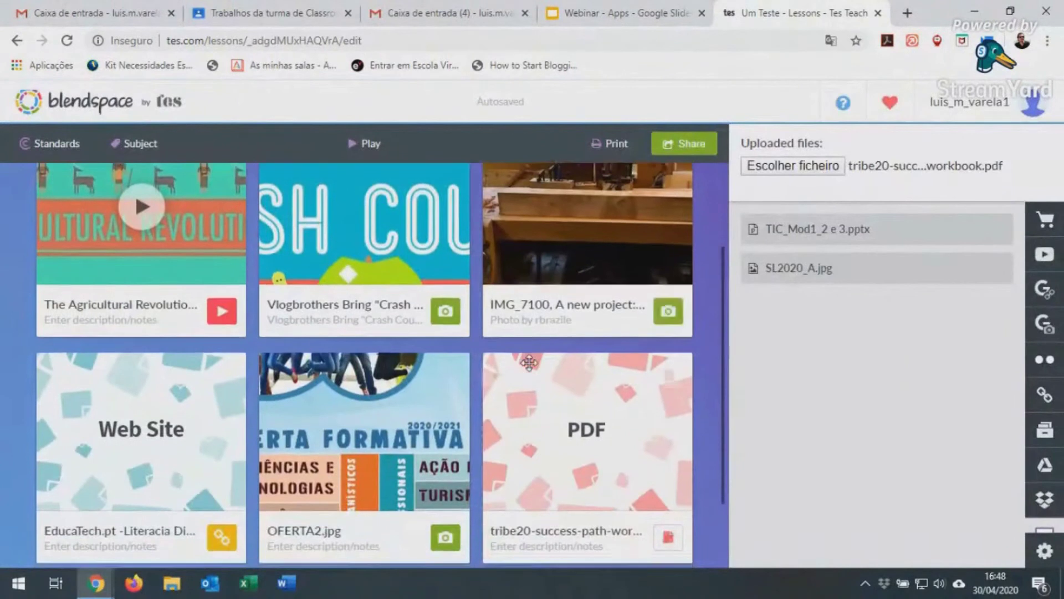
pyautogui.scroll(1, 528, 363)
pyautogui.scroll(1, 529, 363)
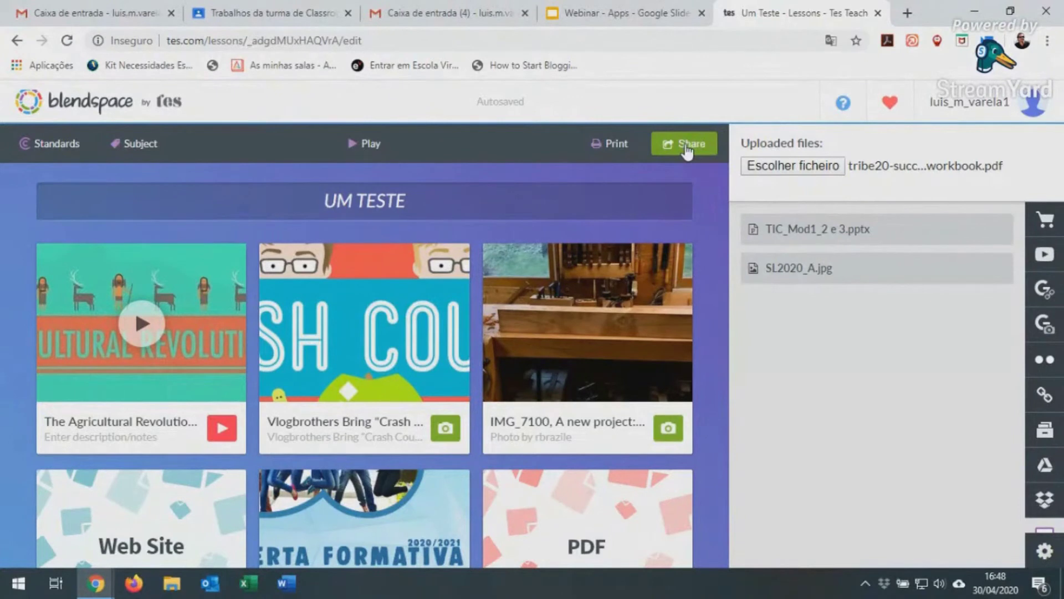
pyautogui.click(686, 146)
pyautogui.moveTo(640, 279); pyautogui.dragTo(380, 280)
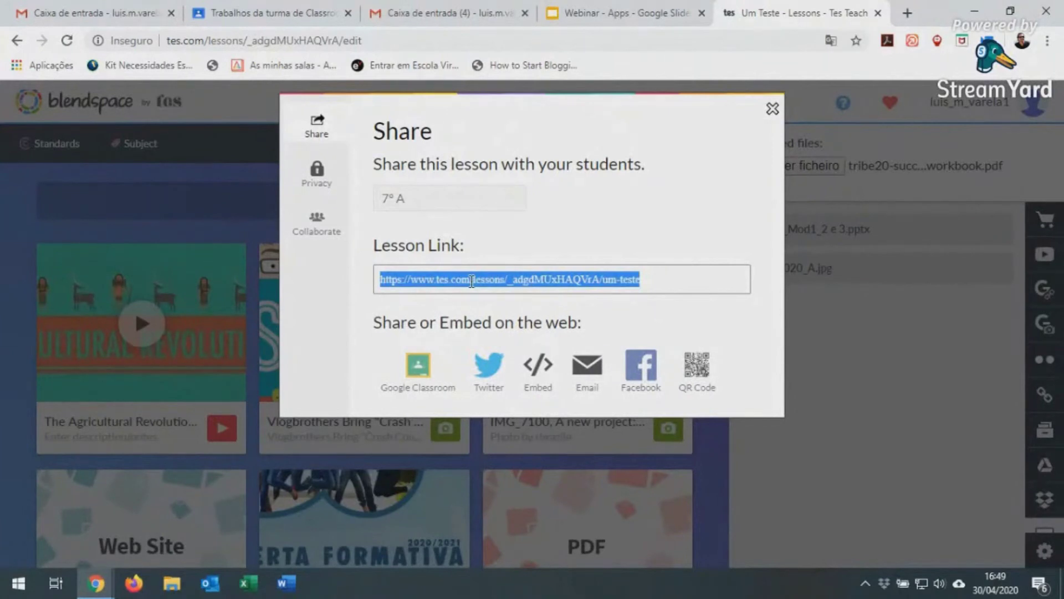
# - Start sharing the lesson to Google Classroom, trying Classroom de Testes and settling on the TIC class (1º PI)
pyautogui.click(422, 373)
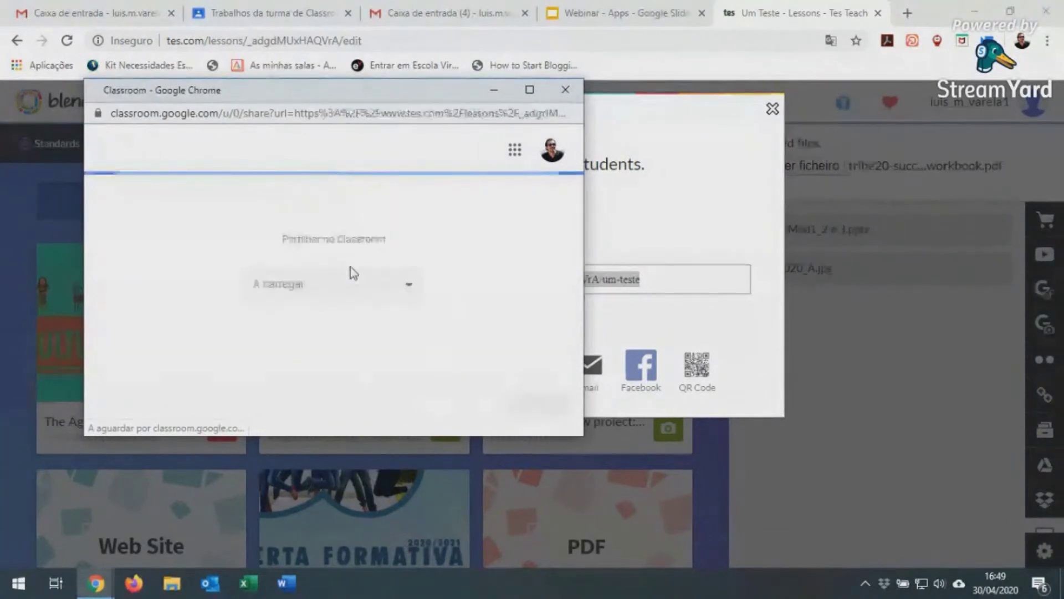
pyautogui.click(395, 292)
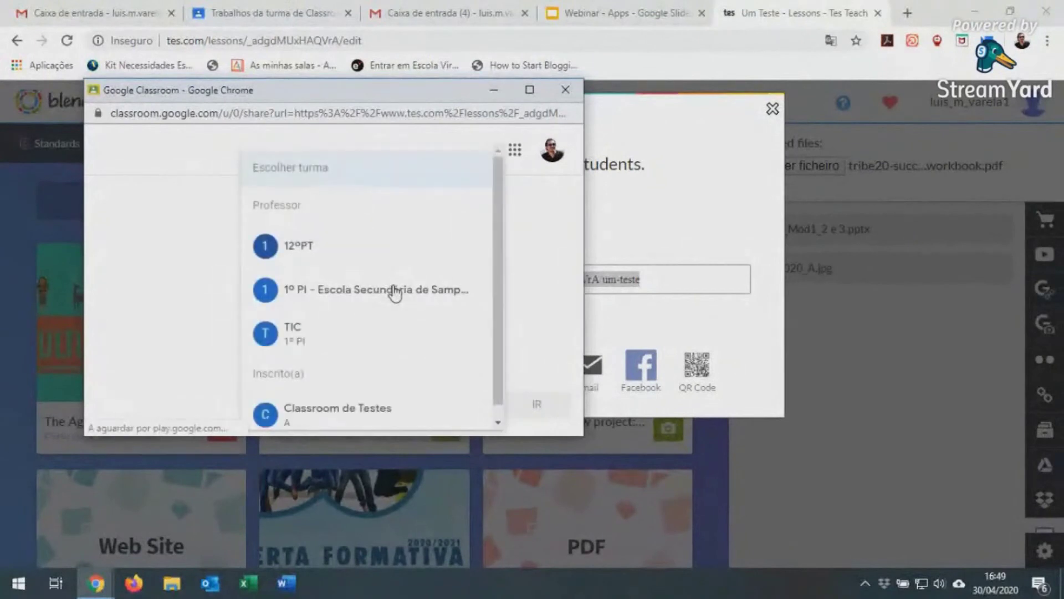
pyautogui.scroll(-1, 340, 408)
pyautogui.click(346, 400)
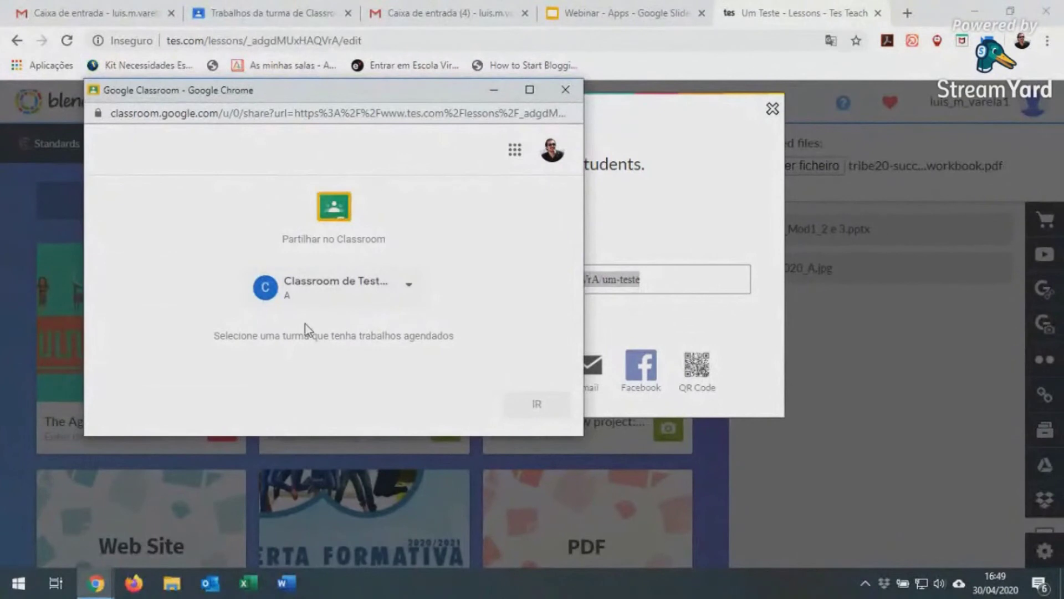
pyautogui.click(313, 298)
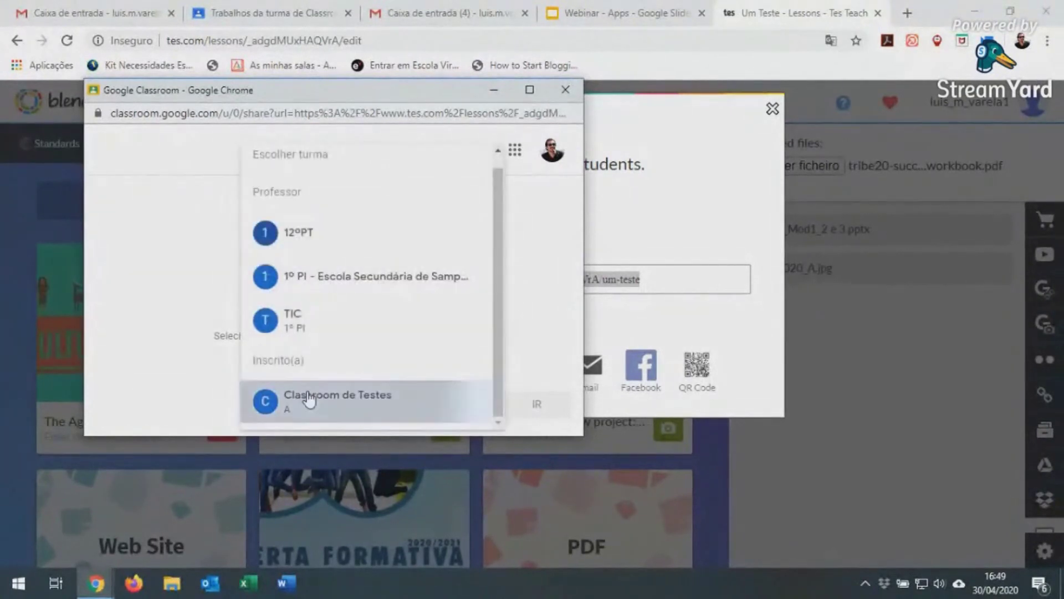
pyautogui.click(304, 327)
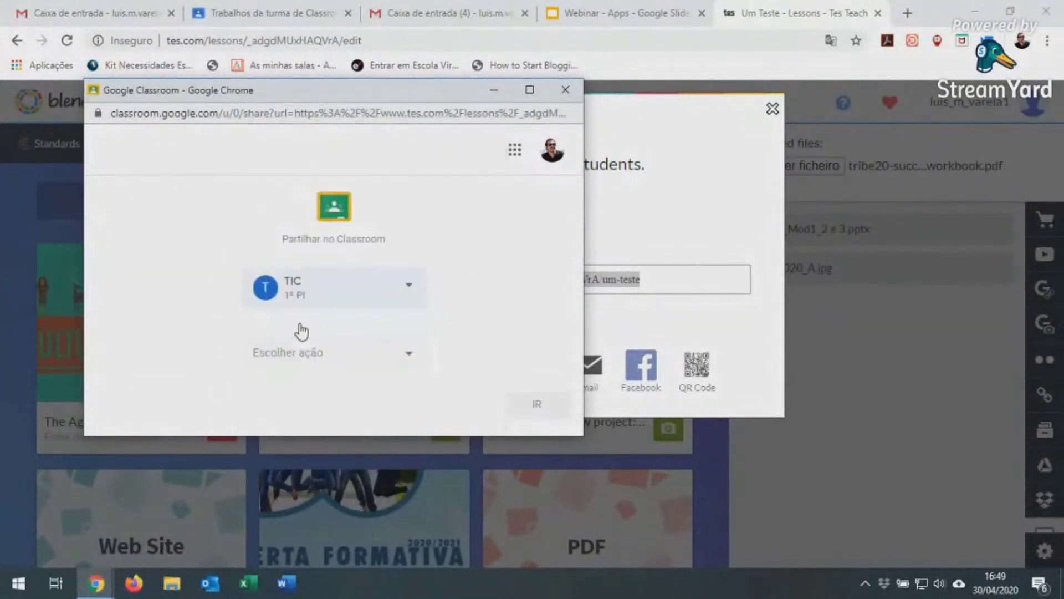
# - Check the signed-in Google account and its management page, close that page and return to the Google Classroom sharing window
pyautogui.click(554, 157)
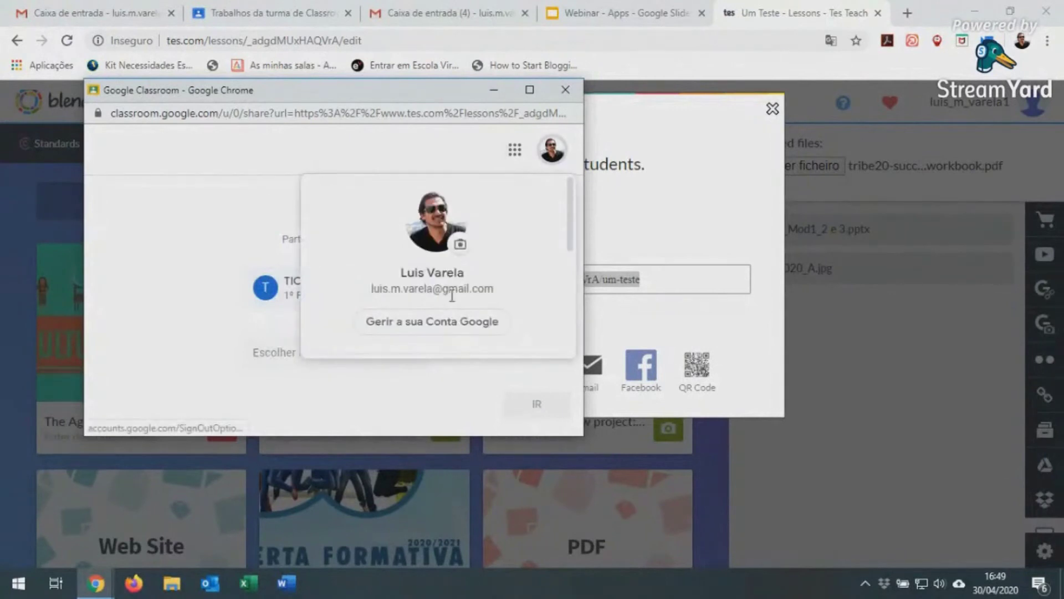
pyautogui.click(441, 327)
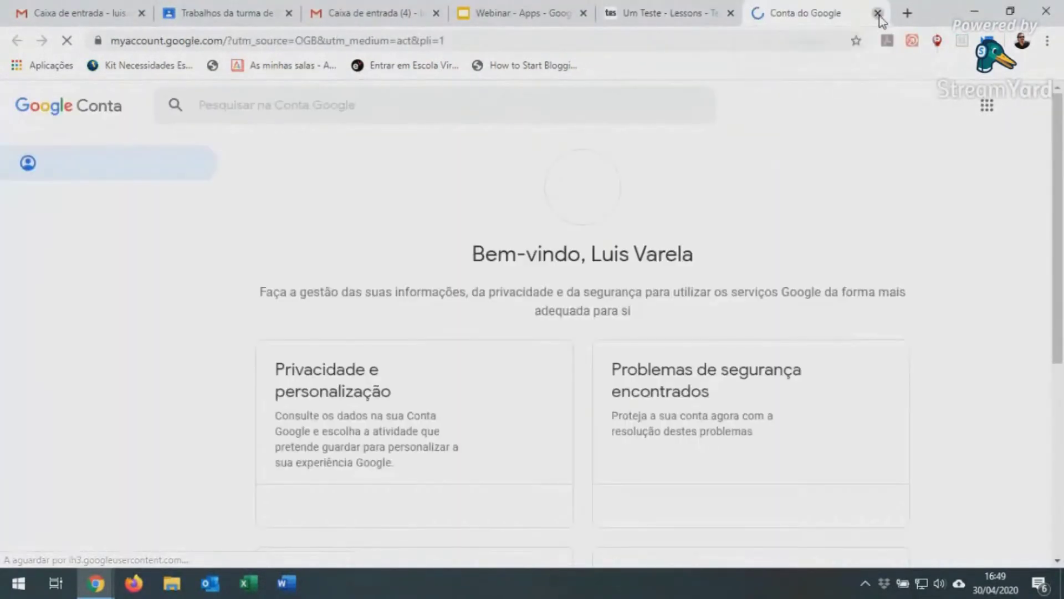
pyautogui.middleClick(786, 16)
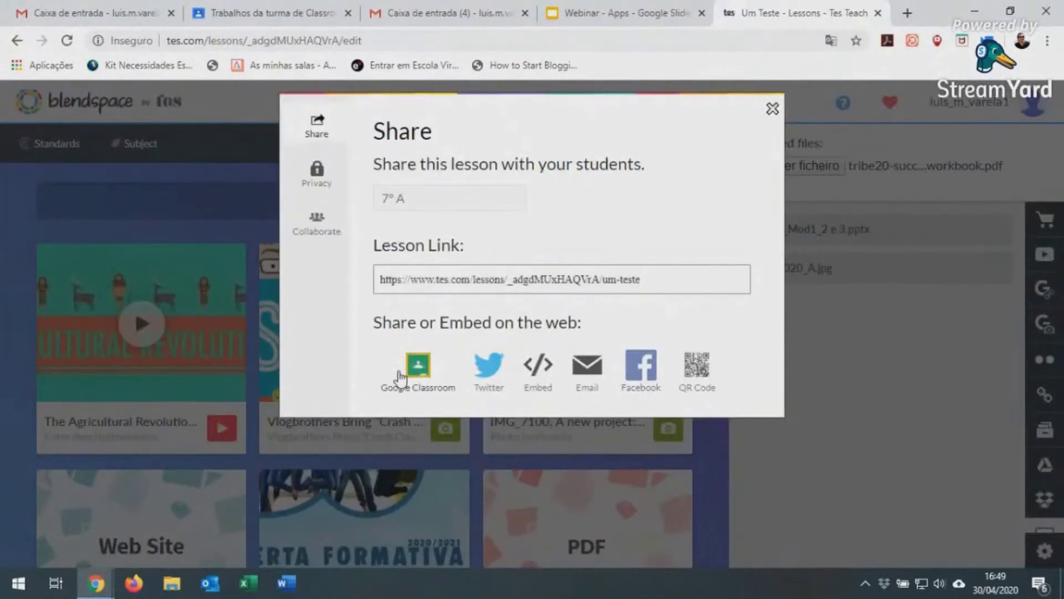
pyautogui.moveTo(95, 583)
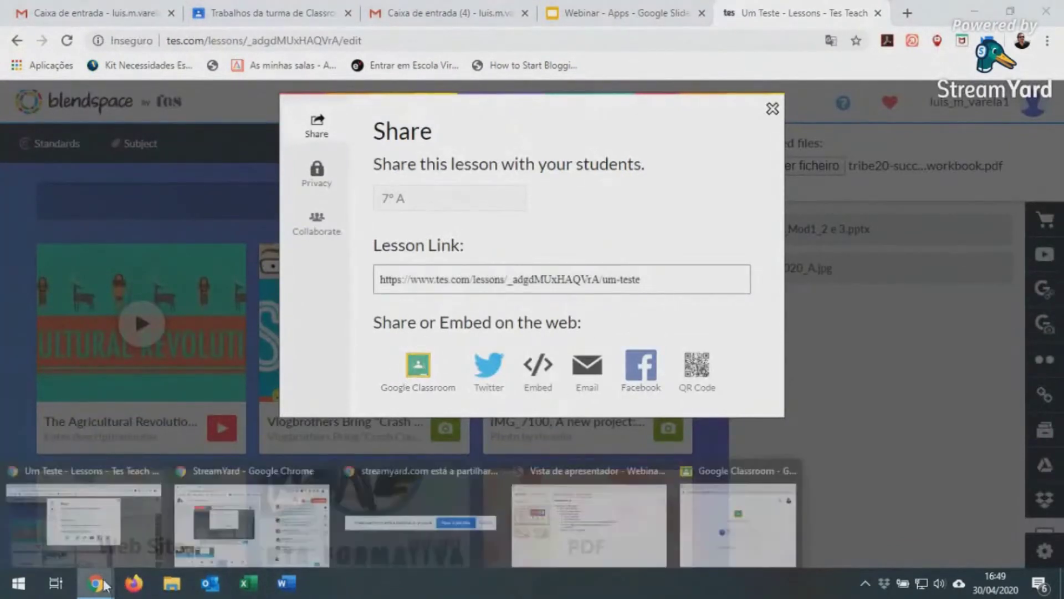
pyautogui.click(694, 511)
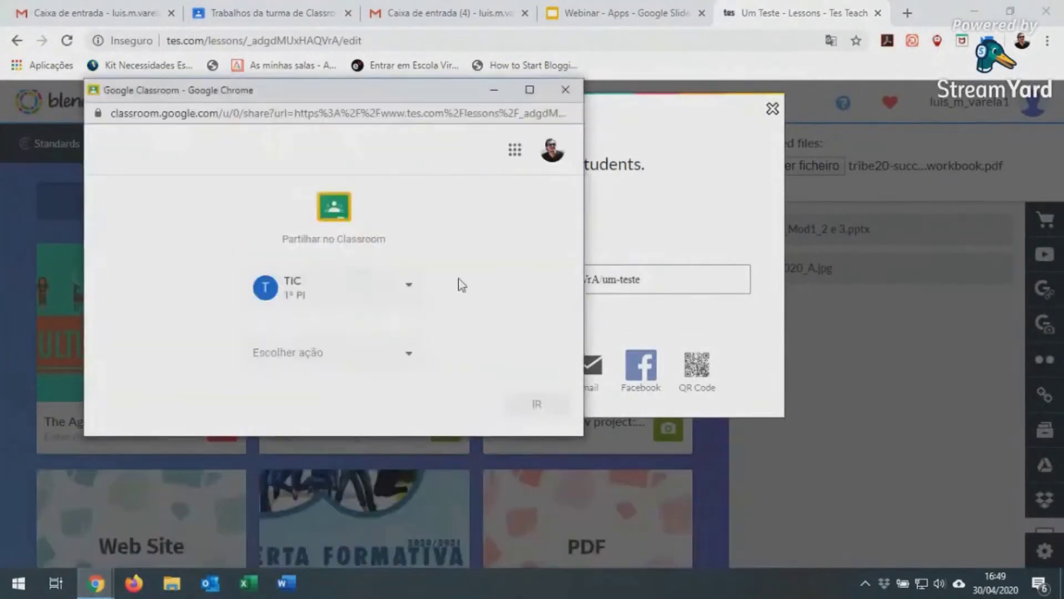
# - Try to switch to another Google account from the Classroom sharing window, closing the new page while it loads
pyautogui.click(551, 156)
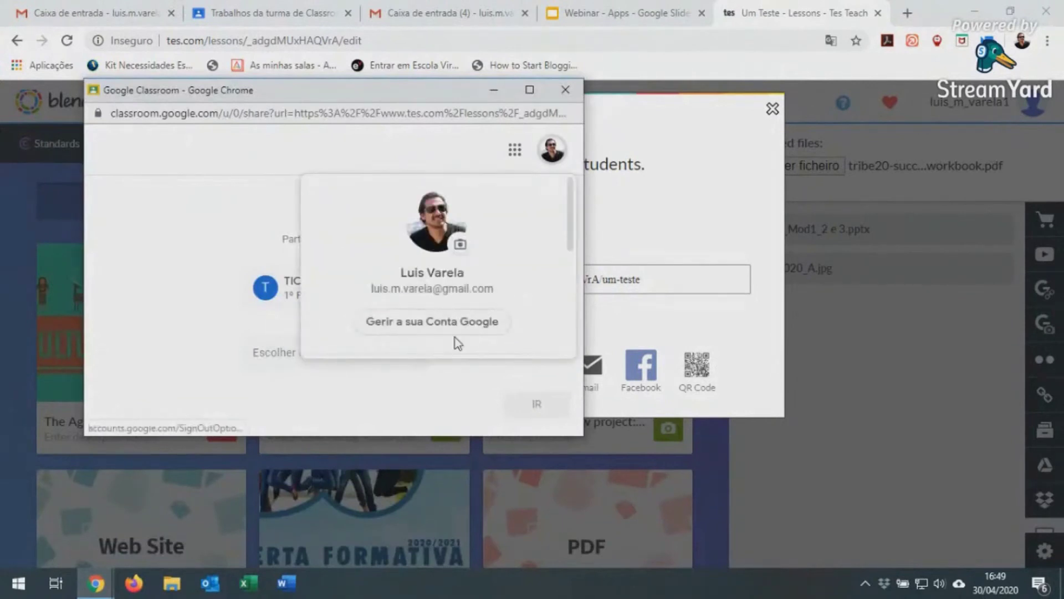
pyautogui.scroll(-2, 459, 340)
pyautogui.click(439, 305)
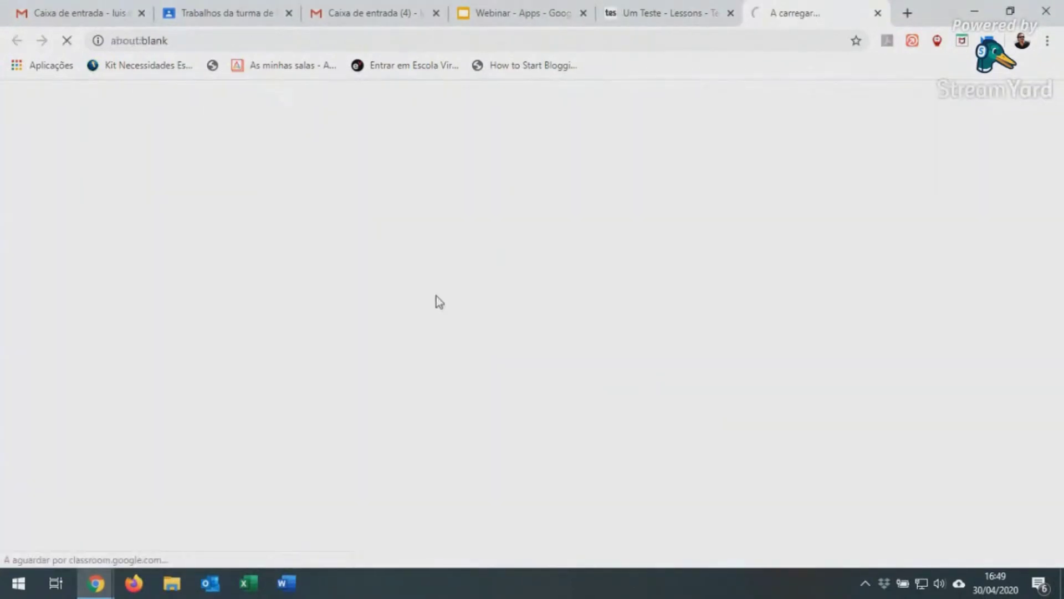
pyautogui.click(878, 14)
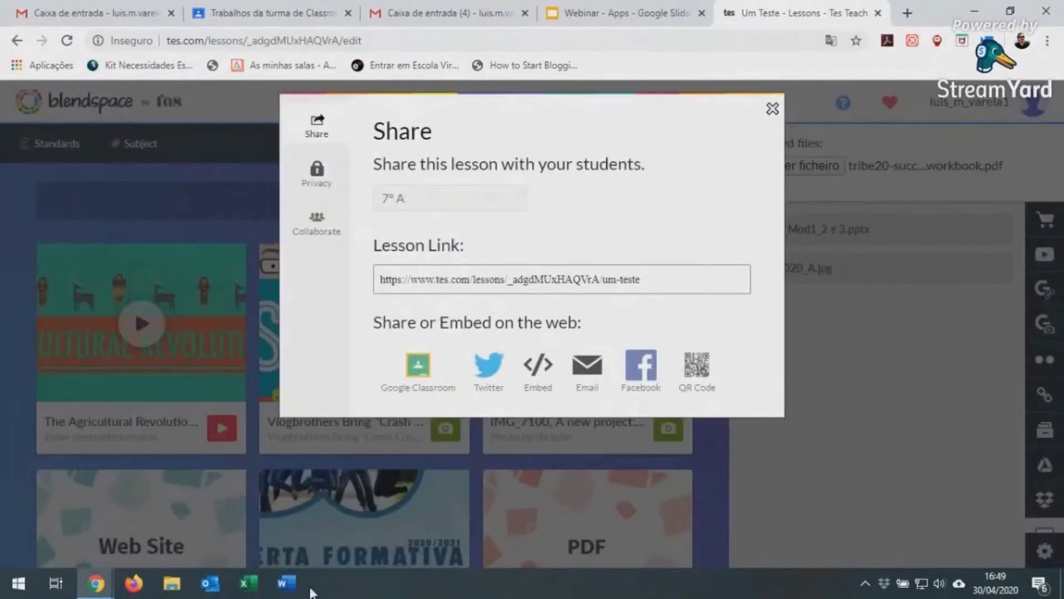
# - Restart sharing the lesson to Google Classroom, trying Classroom de Testes and settling on the TIC class (1º PI)
pyautogui.click(427, 369)
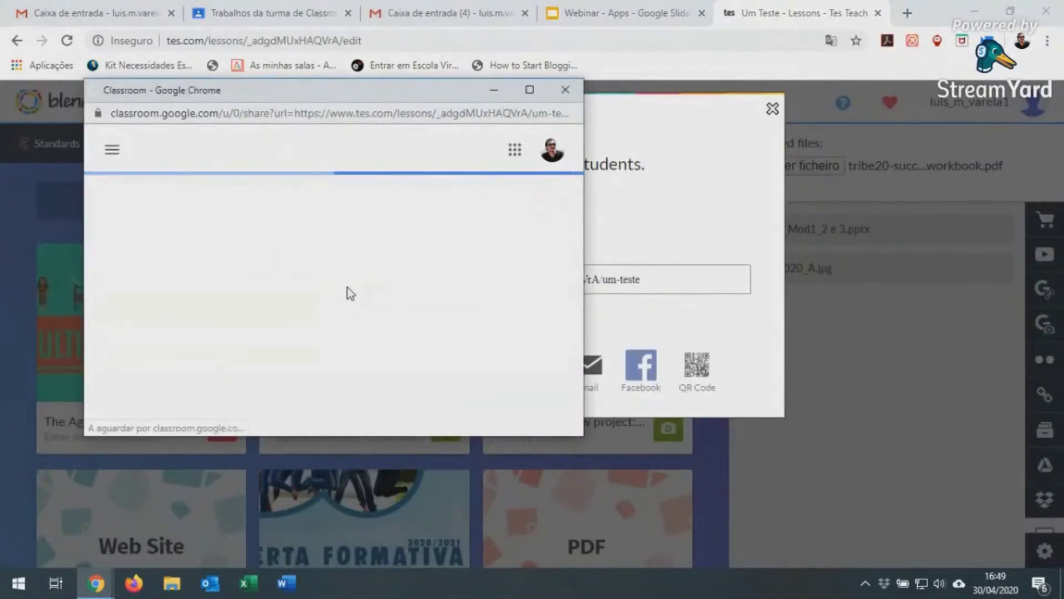
pyautogui.click(369, 285)
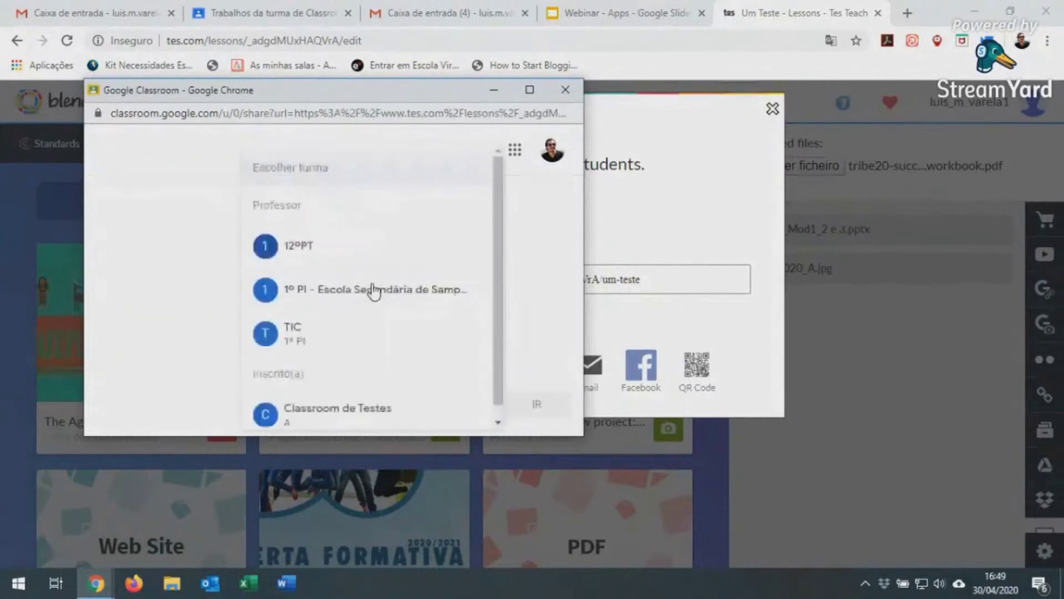
pyautogui.scroll(-1, 326, 349)
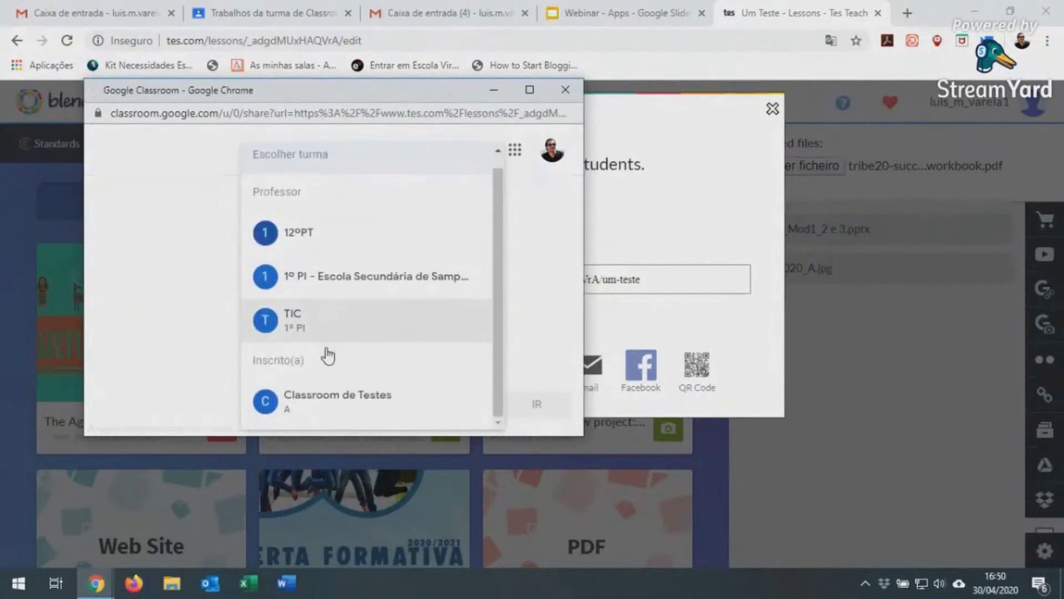
pyautogui.click(325, 403)
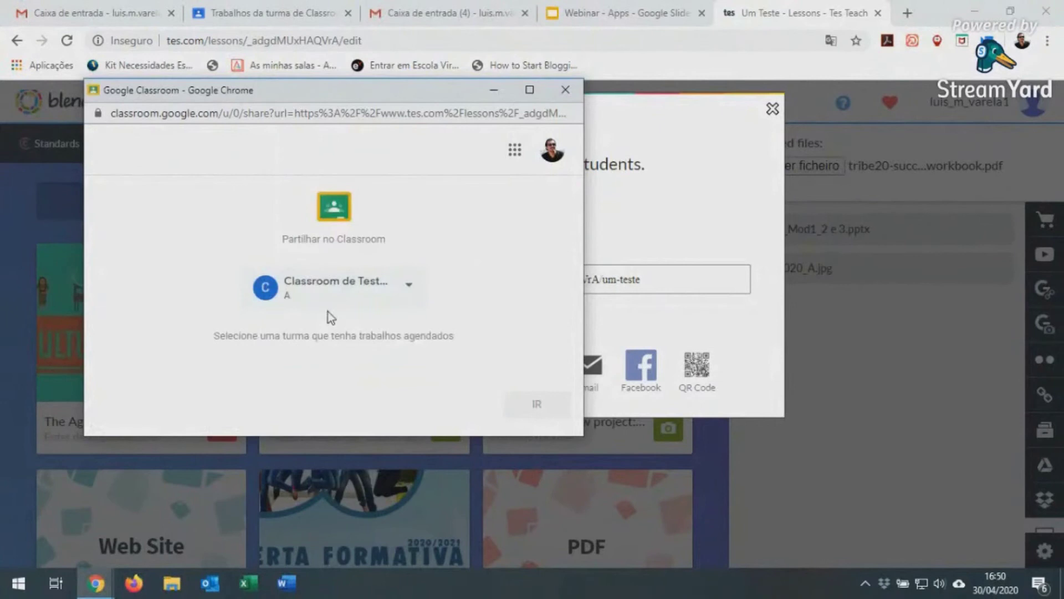
pyautogui.click(345, 286)
pyautogui.click(299, 321)
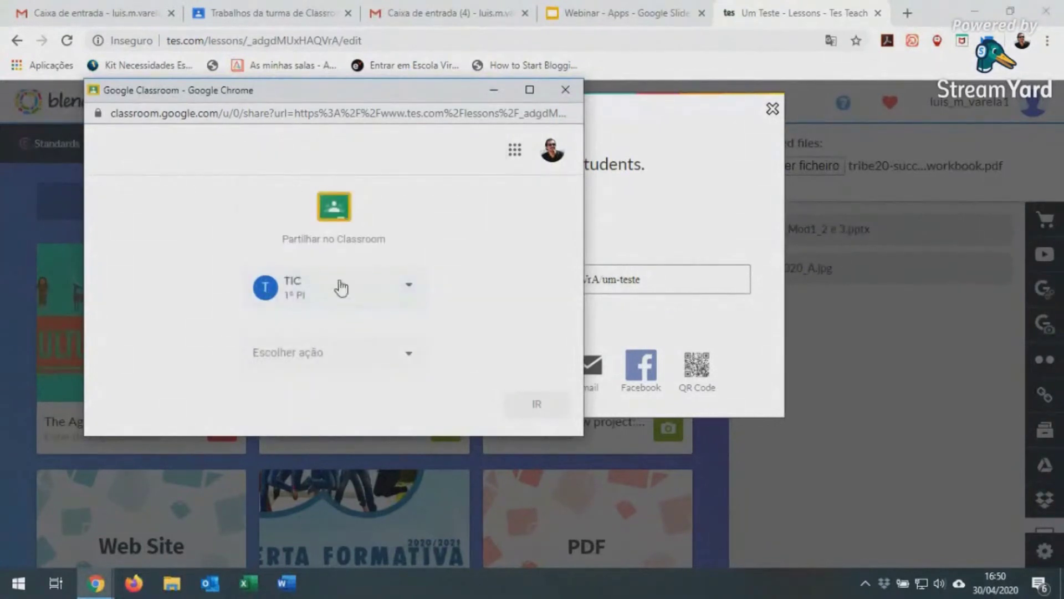
# - Create a material for the TIC class with the title "Material 1" and the description "asdfasd"
pyautogui.click(335, 363)
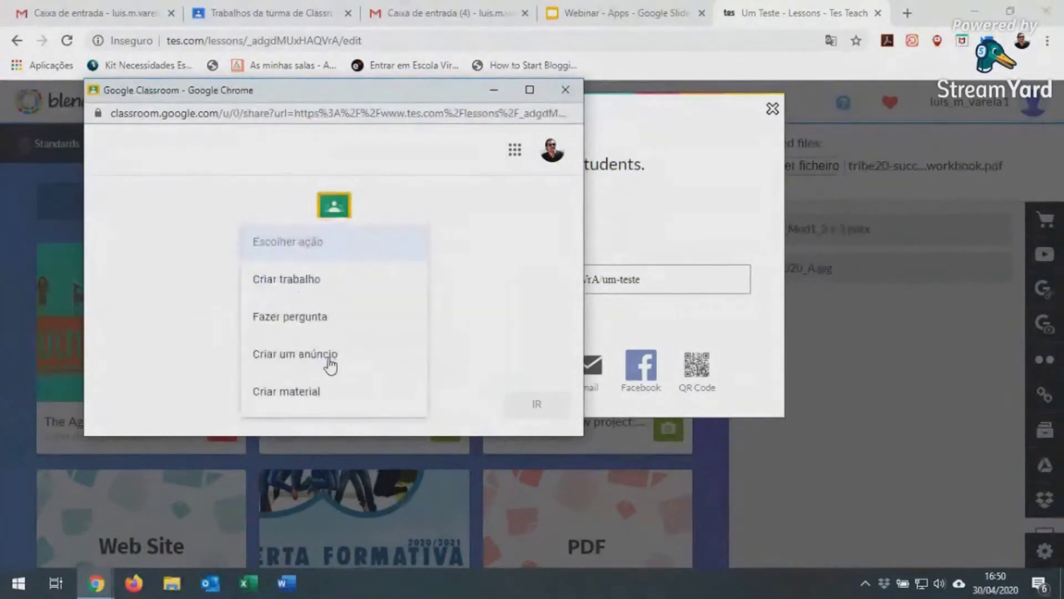
pyautogui.click(307, 398)
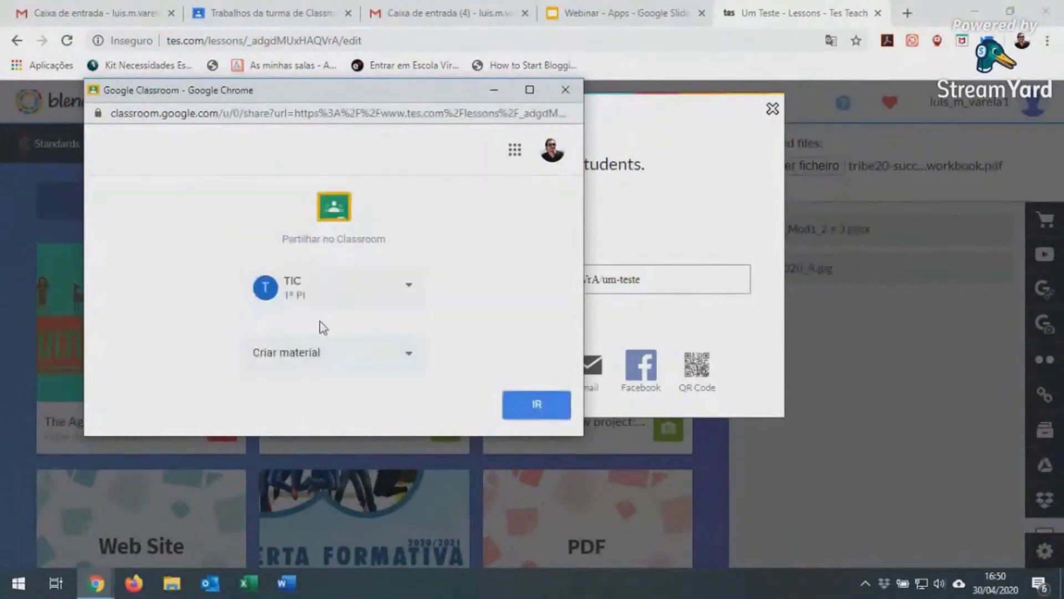
pyautogui.click(536, 408)
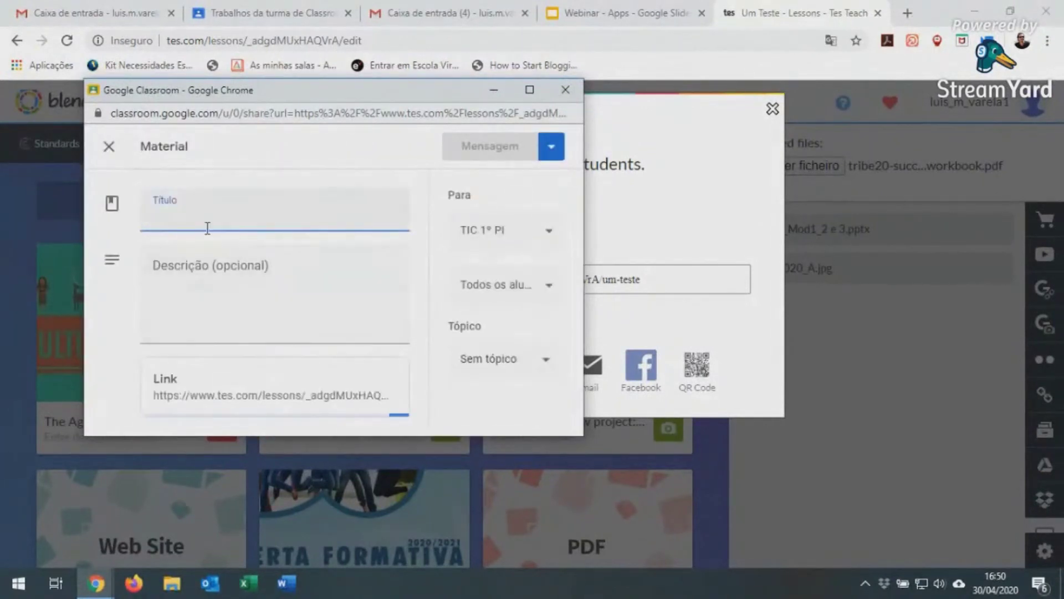
pyautogui.write('Material 1')
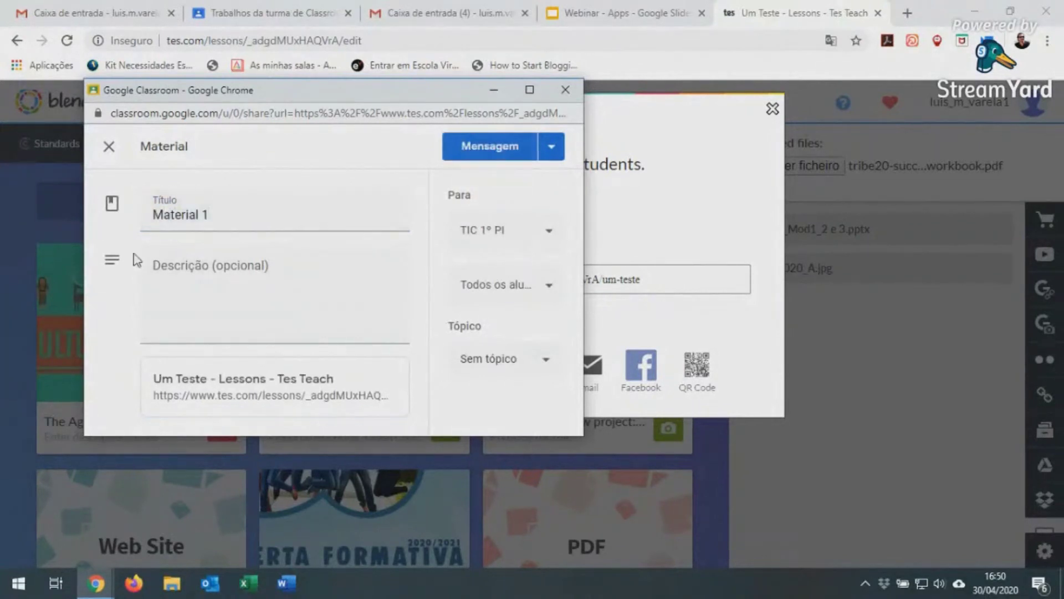
pyautogui.click(160, 268)
pyautogui.write('asdfasd')
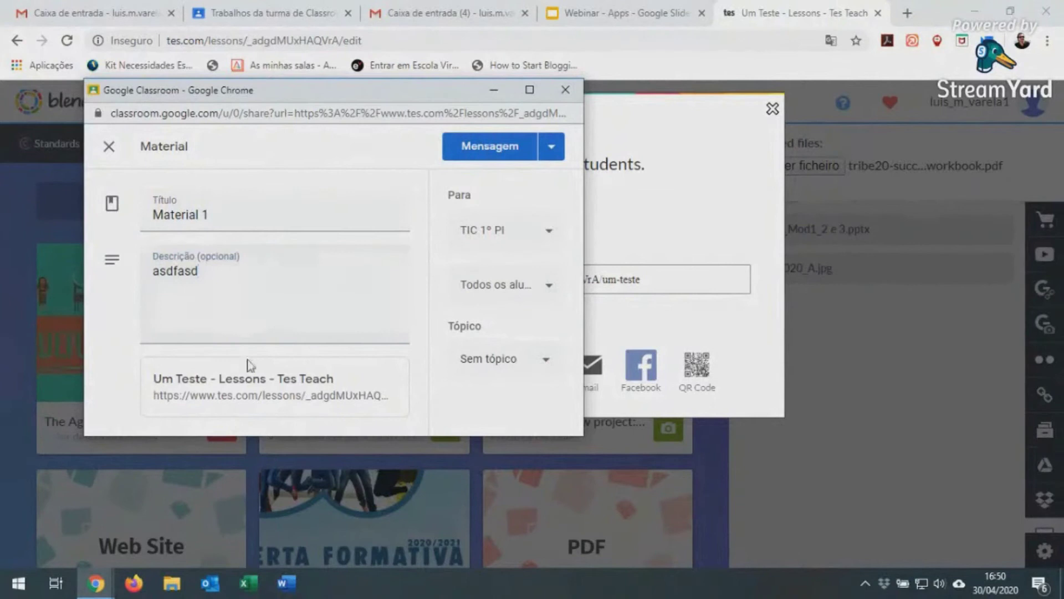
# - Review the material's posting and scheduling options, cancel scheduling, and close the Google Classroom and lesson sharing windows
pyautogui.click(549, 148)
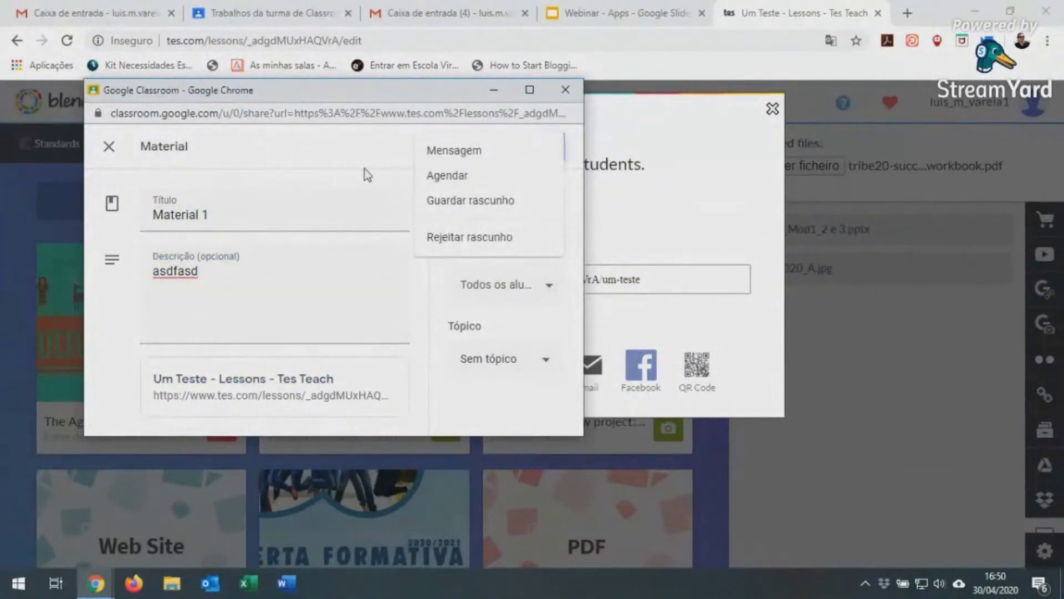
pyautogui.click(461, 158)
pyautogui.click(549, 145)
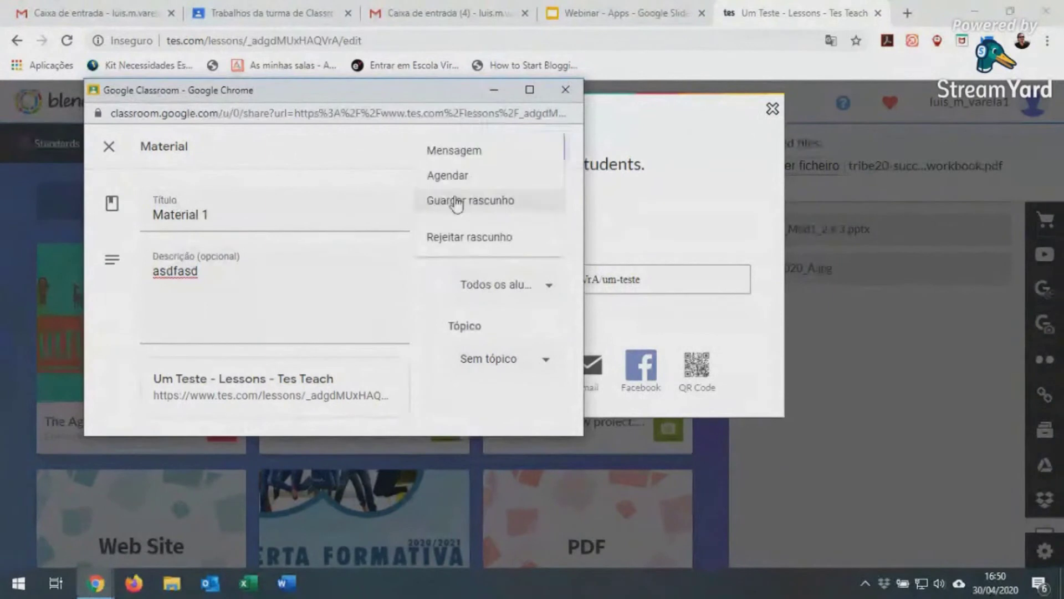
pyautogui.click(477, 177)
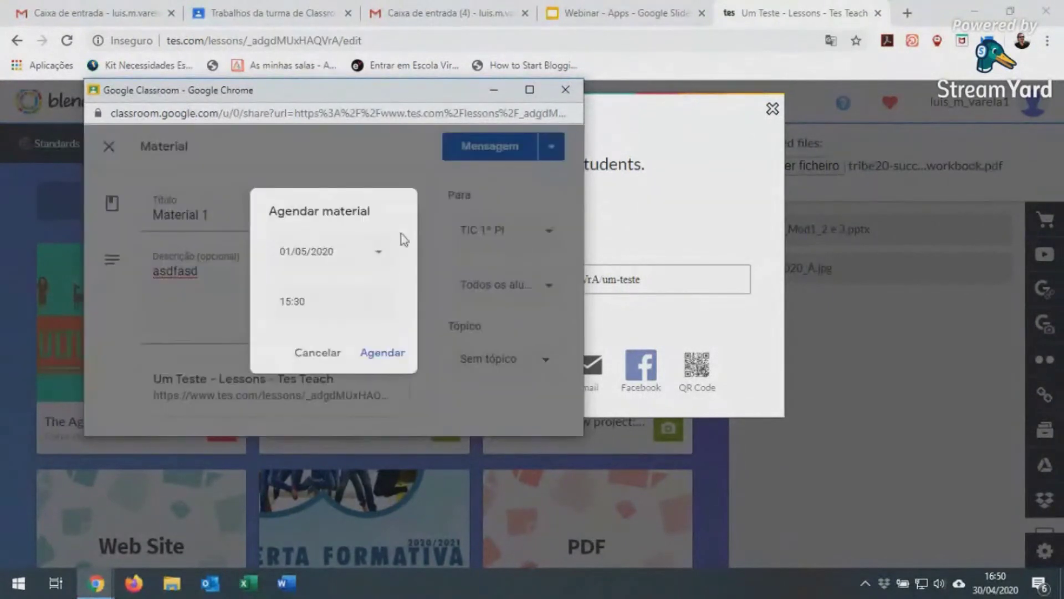
pyautogui.click(337, 356)
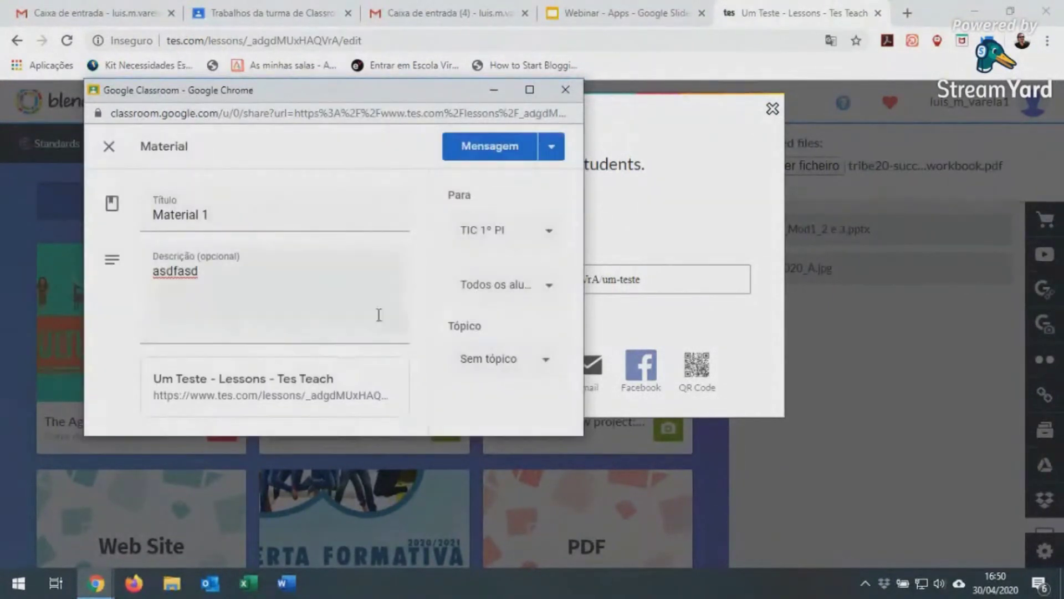
pyautogui.click(571, 90)
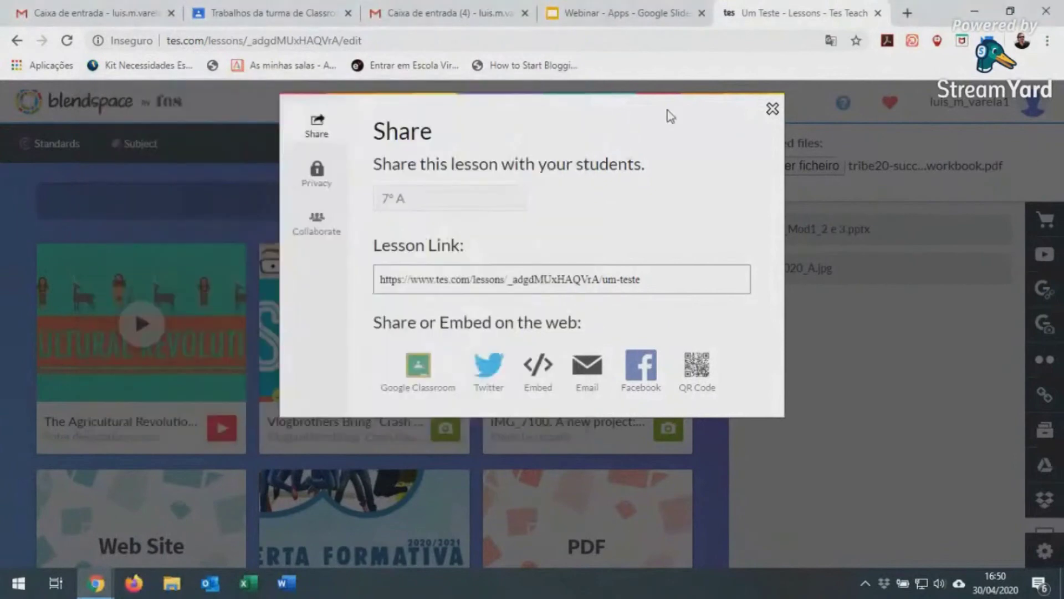
pyautogui.click(773, 109)
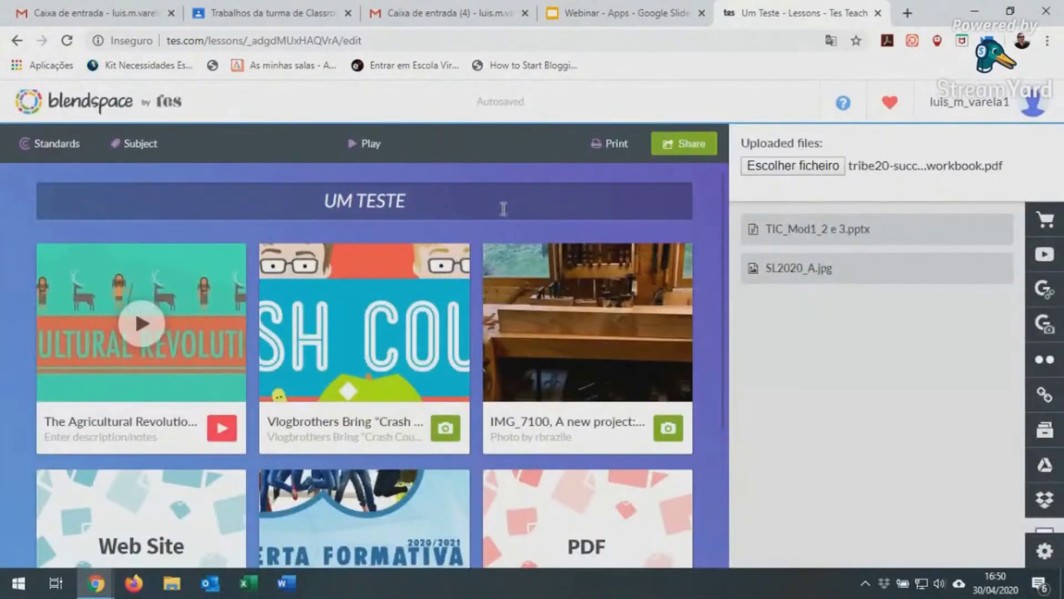
# - Look over the UM TESTE lesson, close it, and show the Aula Interativa slide full screen in Google Slides
pyautogui.scroll(-3, 517, 241)
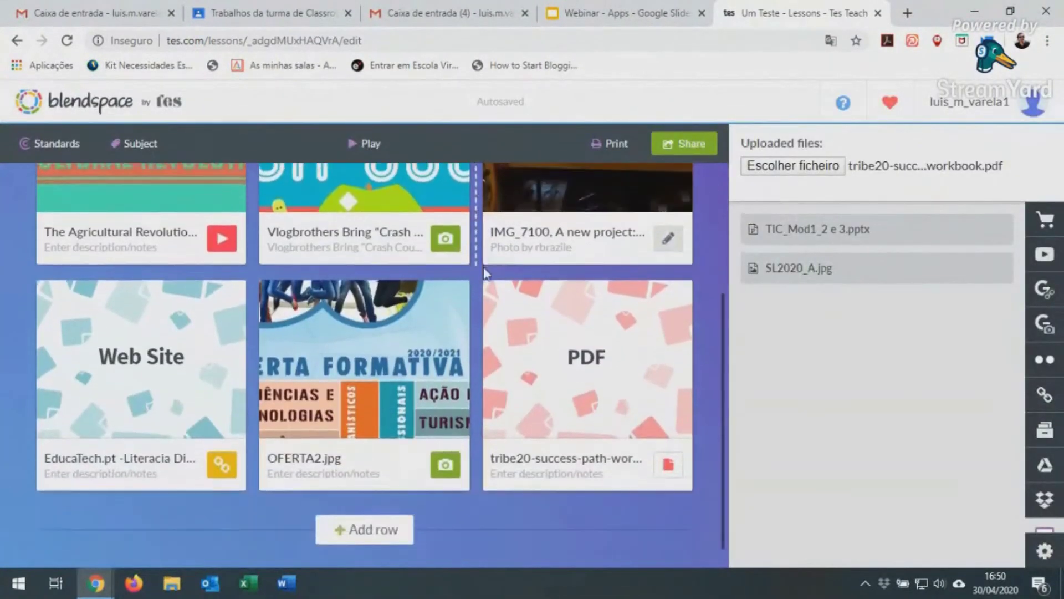
pyautogui.scroll(2, 388, 266)
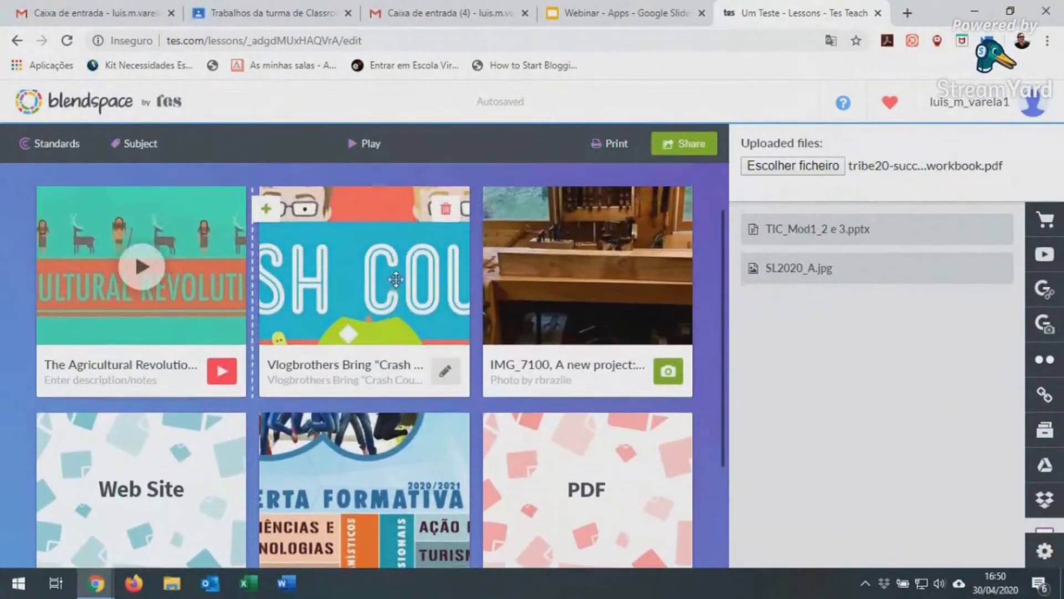
pyautogui.scroll(1, 396, 280)
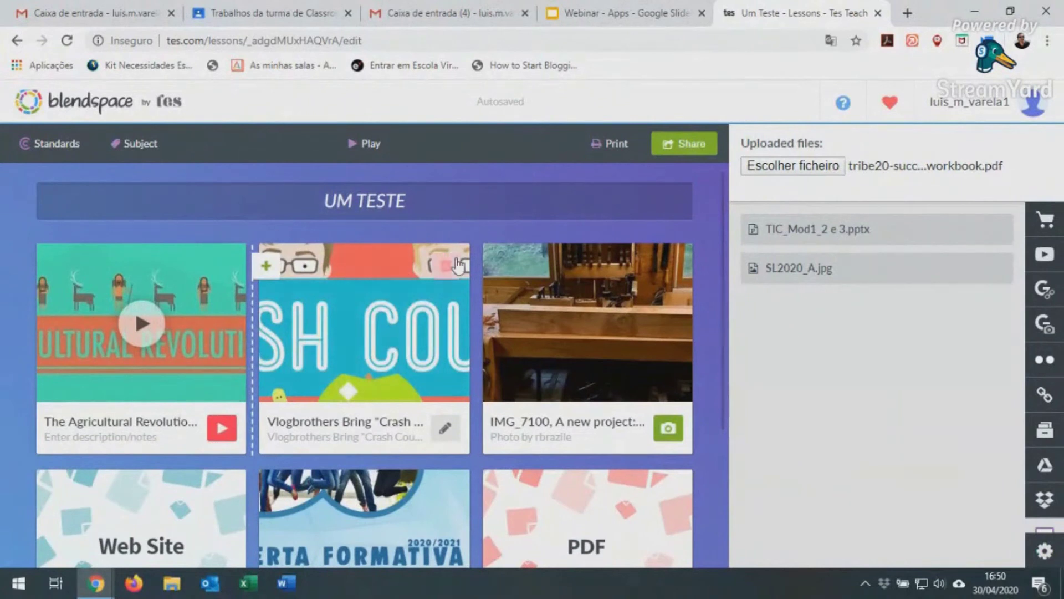
pyautogui.click(879, 13)
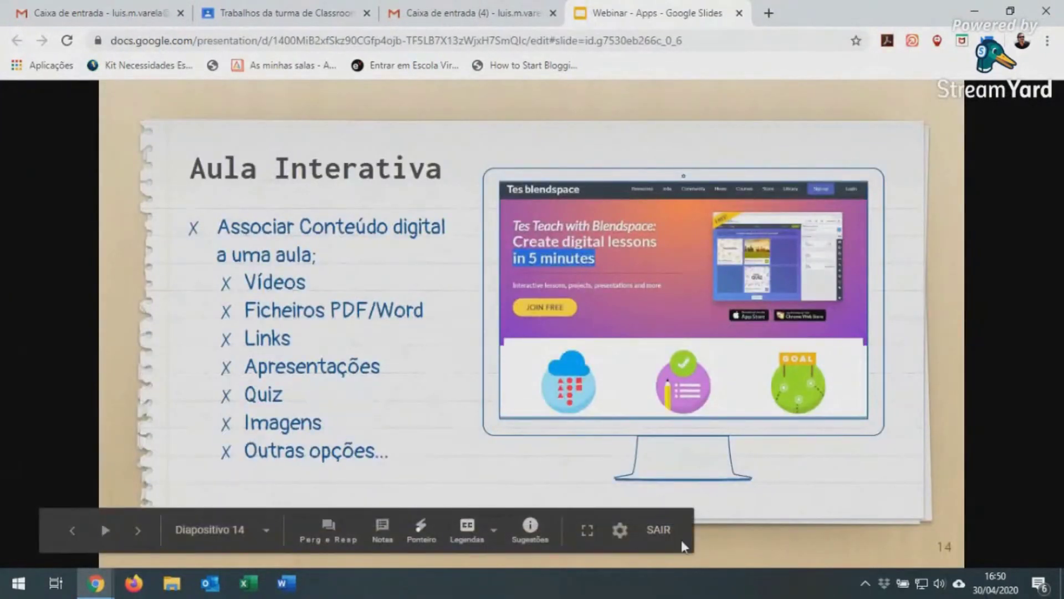
pyautogui.click(587, 530)
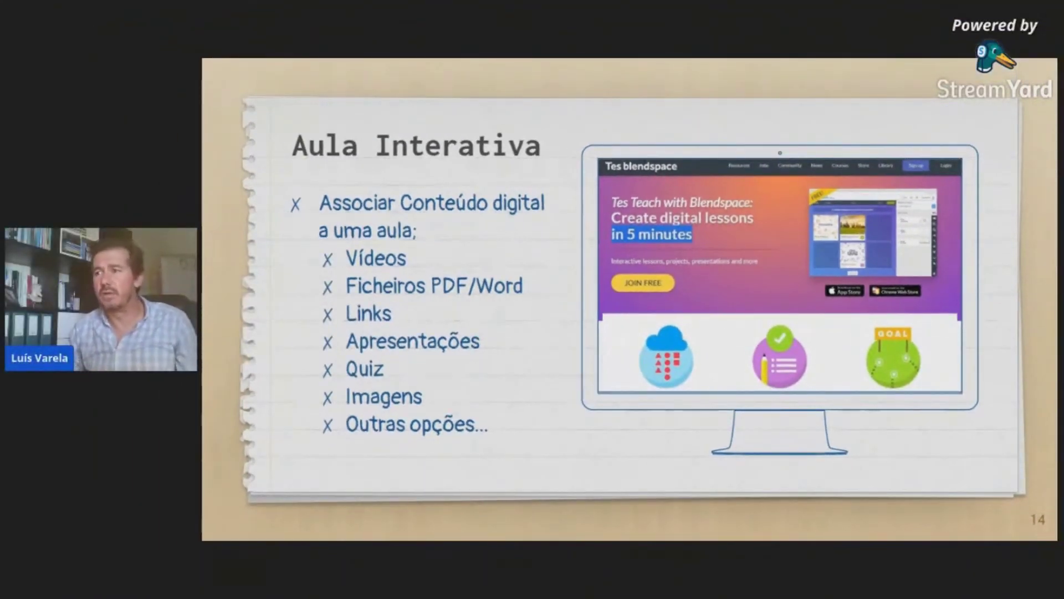
# - Reopen the UM TESTE lesson from the Blendspace dashboard and select the whole lesson link in its sharing options
pyautogui.moveTo(698, 64)
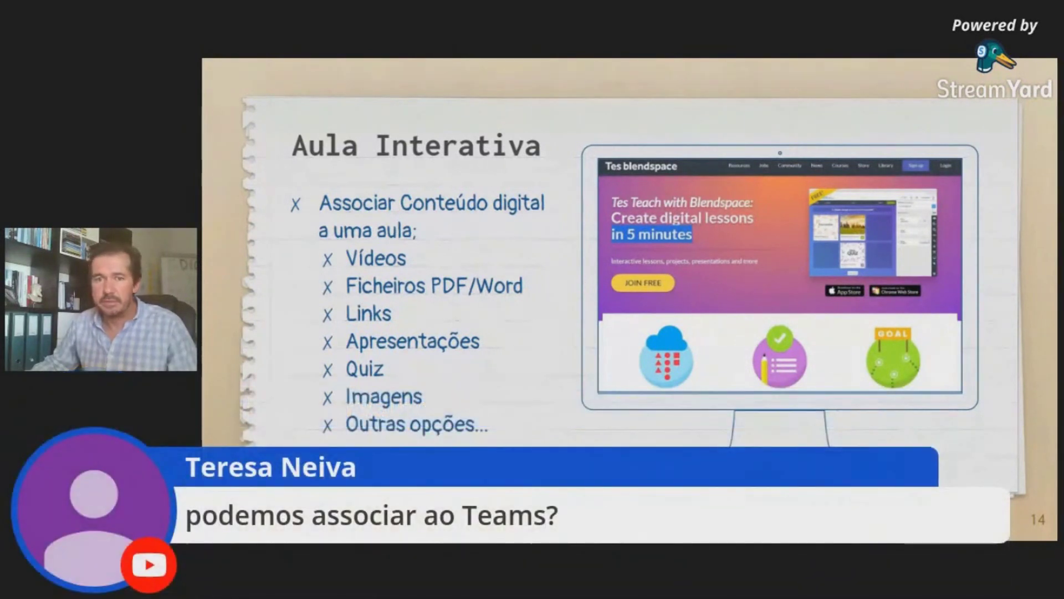
pyautogui.click(782, 303)
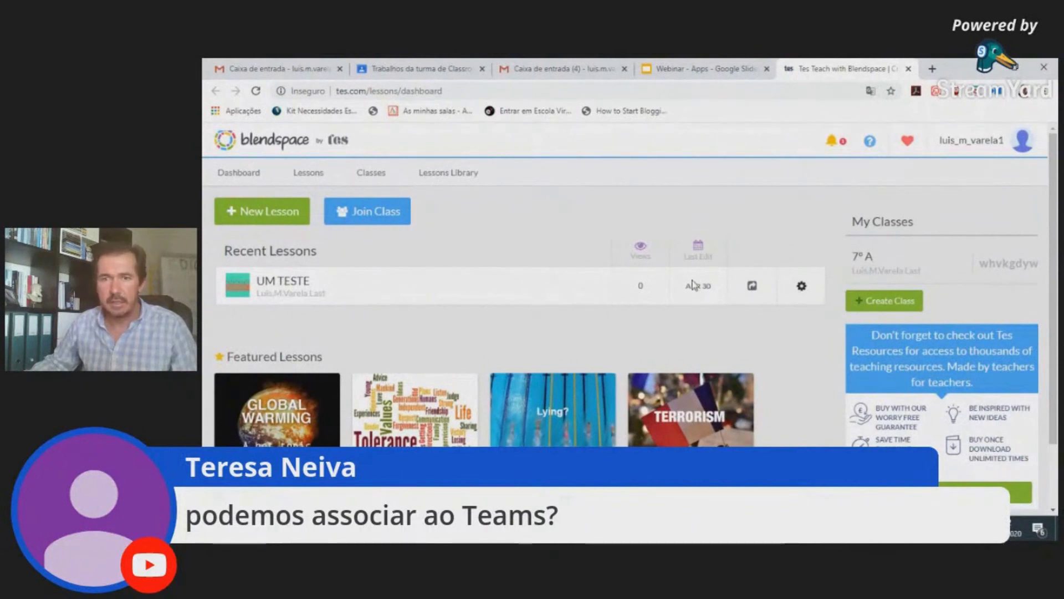
pyautogui.click(304, 287)
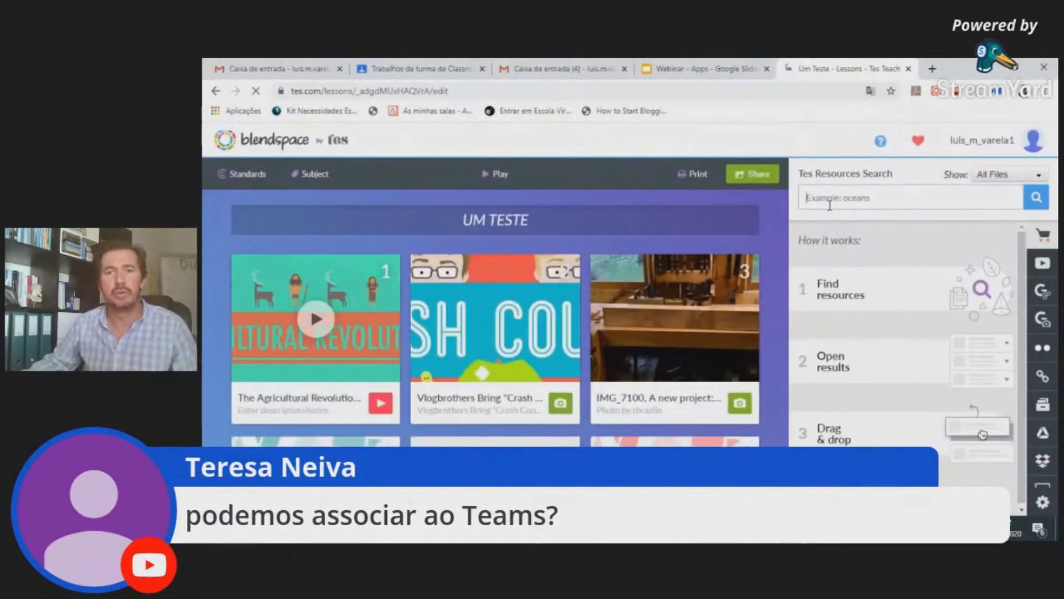
pyautogui.click(768, 175)
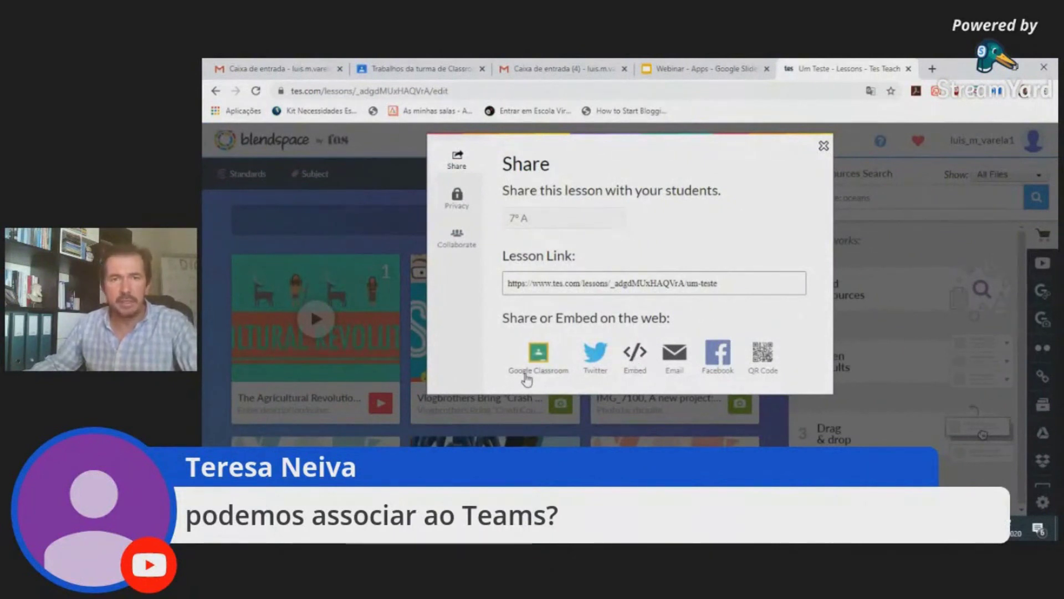
pyautogui.click(703, 287)
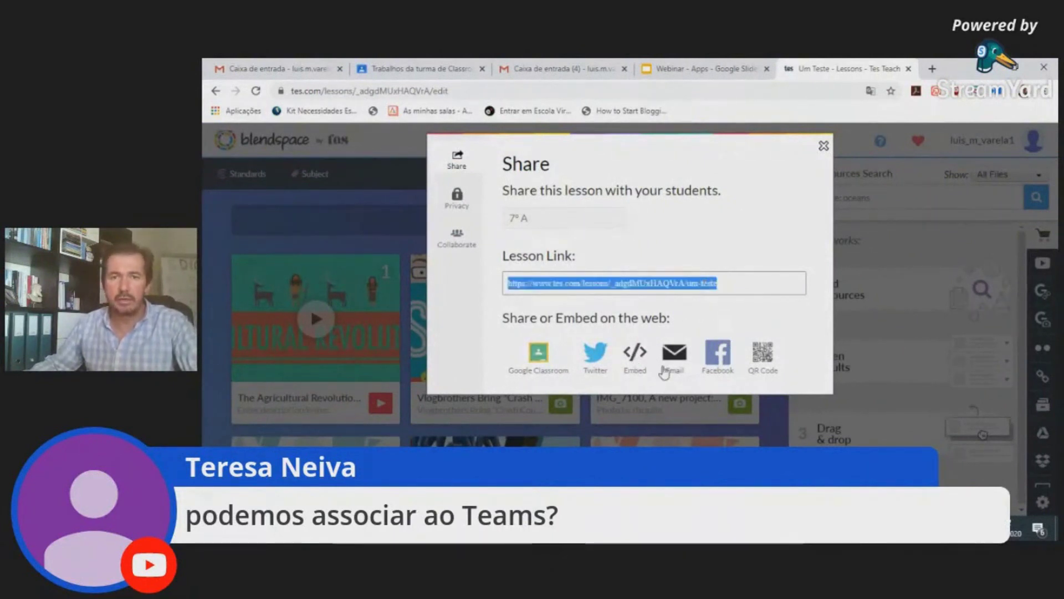